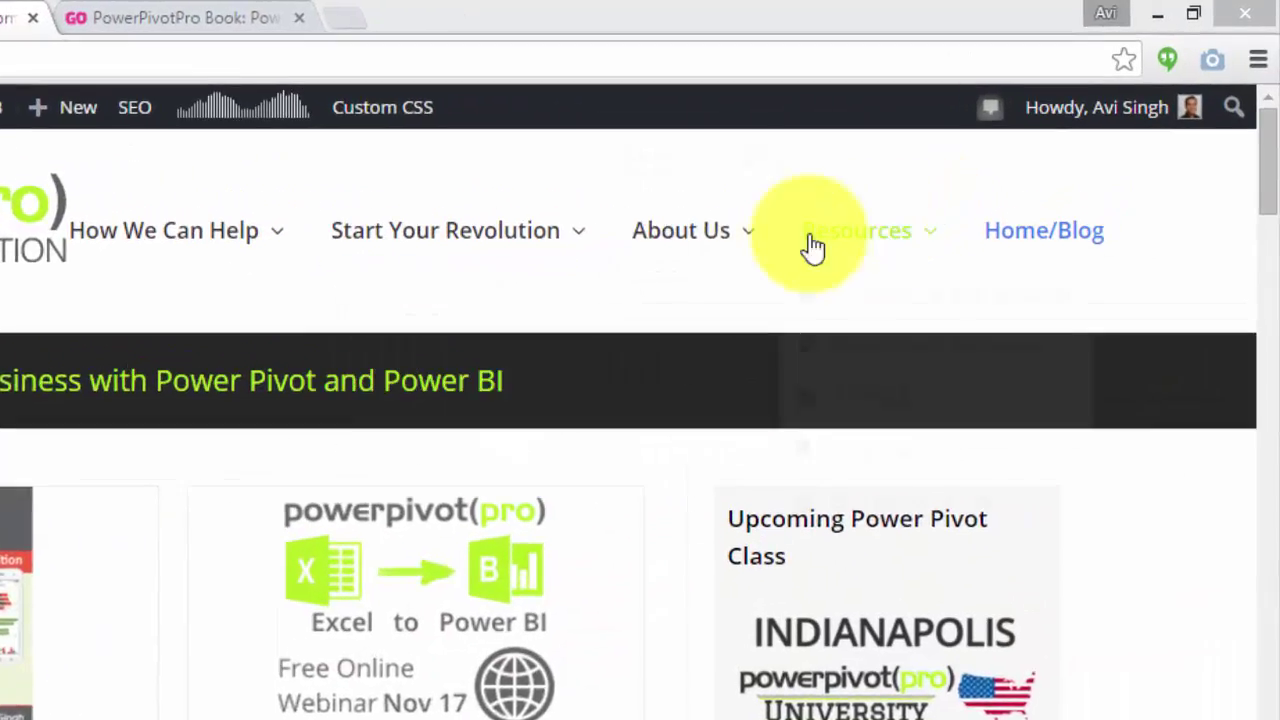
# View the site's Power Pivot and Power BI book page and return to the GFITW training exercise post.
pyautogui.moveTo(1001, 182)
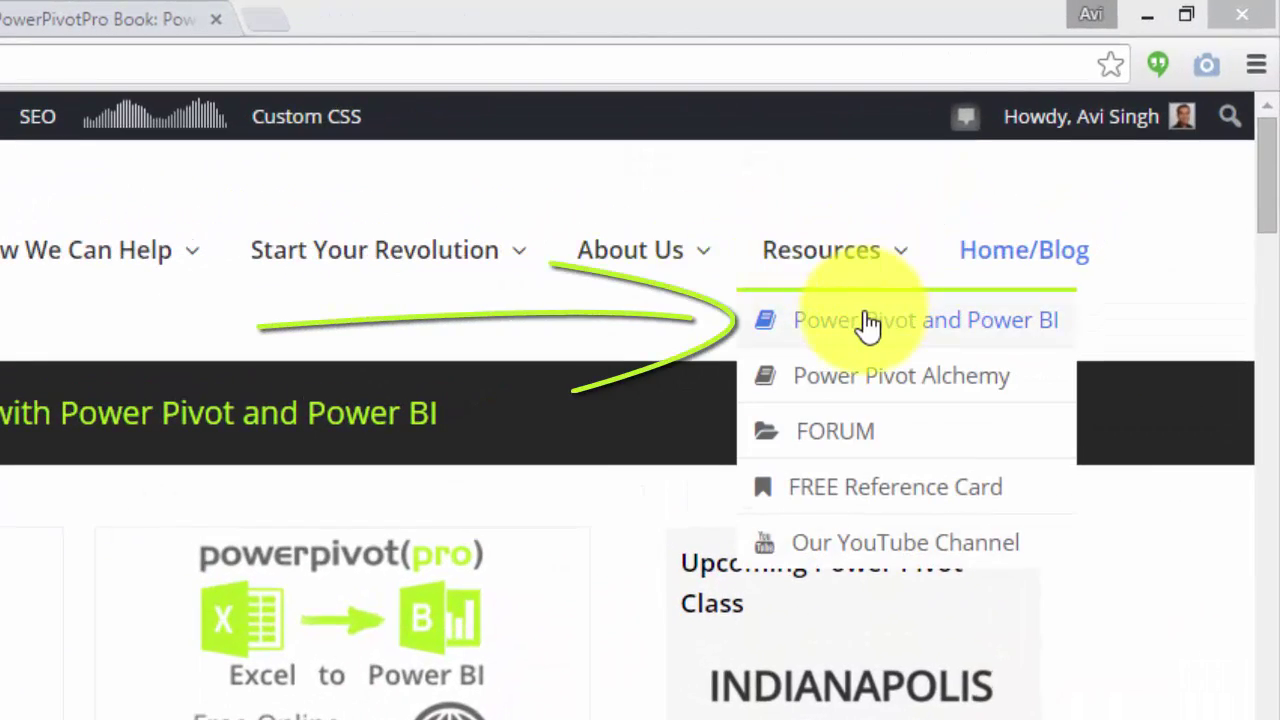
pyautogui.click(867, 321)
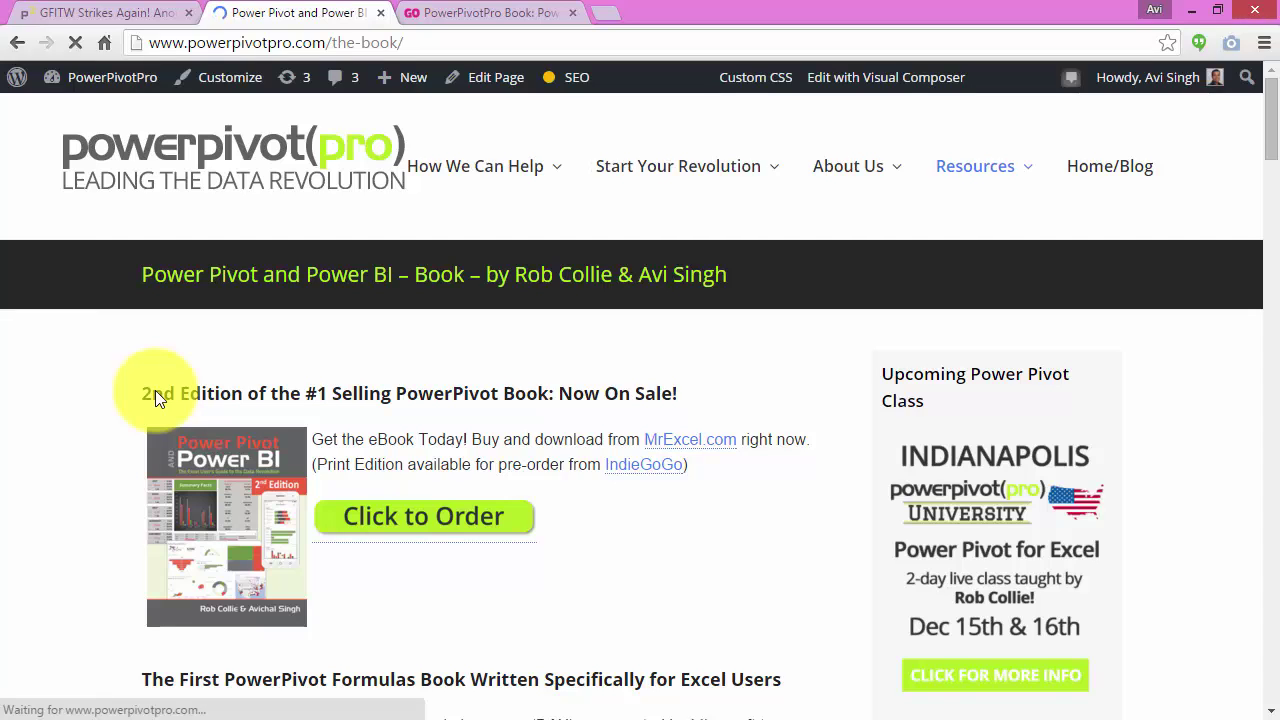
pyautogui.click(105, 14)
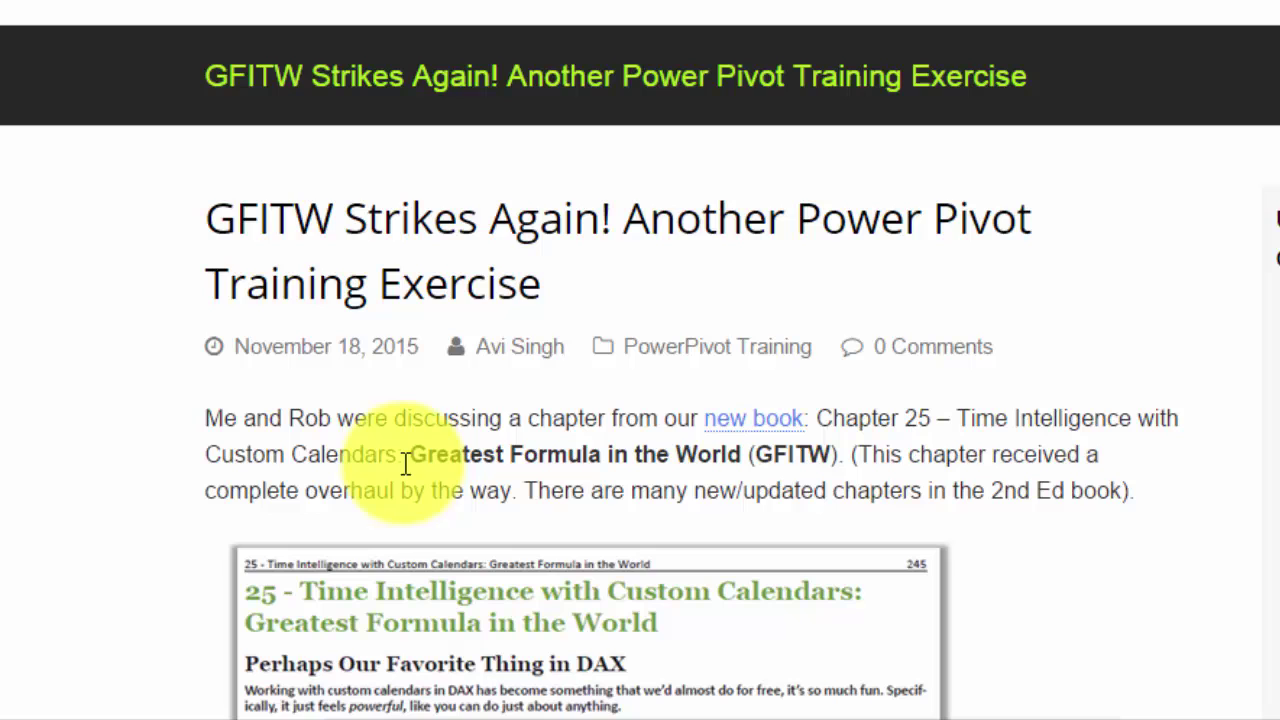
# Read the post's introduction, highlighting the phrase "Greatest Formula in the World", and continue down to the Problem section.
pyautogui.moveTo(417, 453); pyautogui.dragTo(751, 457)
pyautogui.click(540, 462)
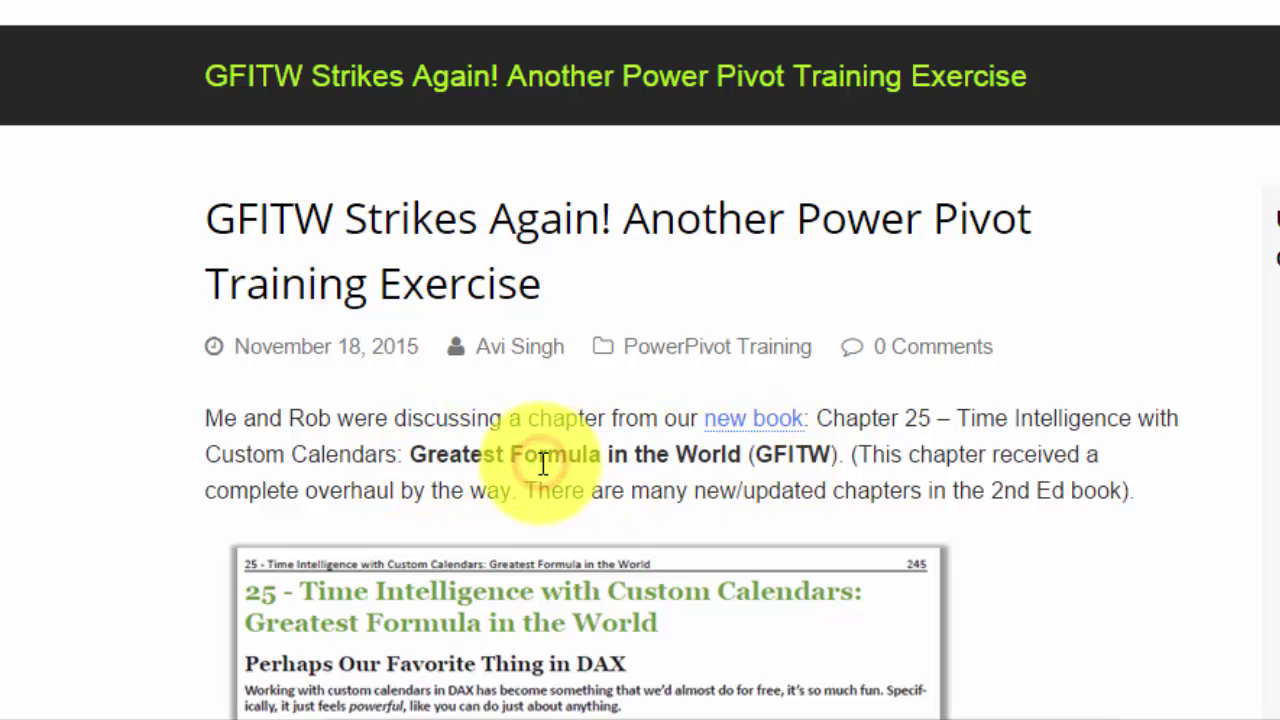
pyautogui.scroll(-3, 543, 460)
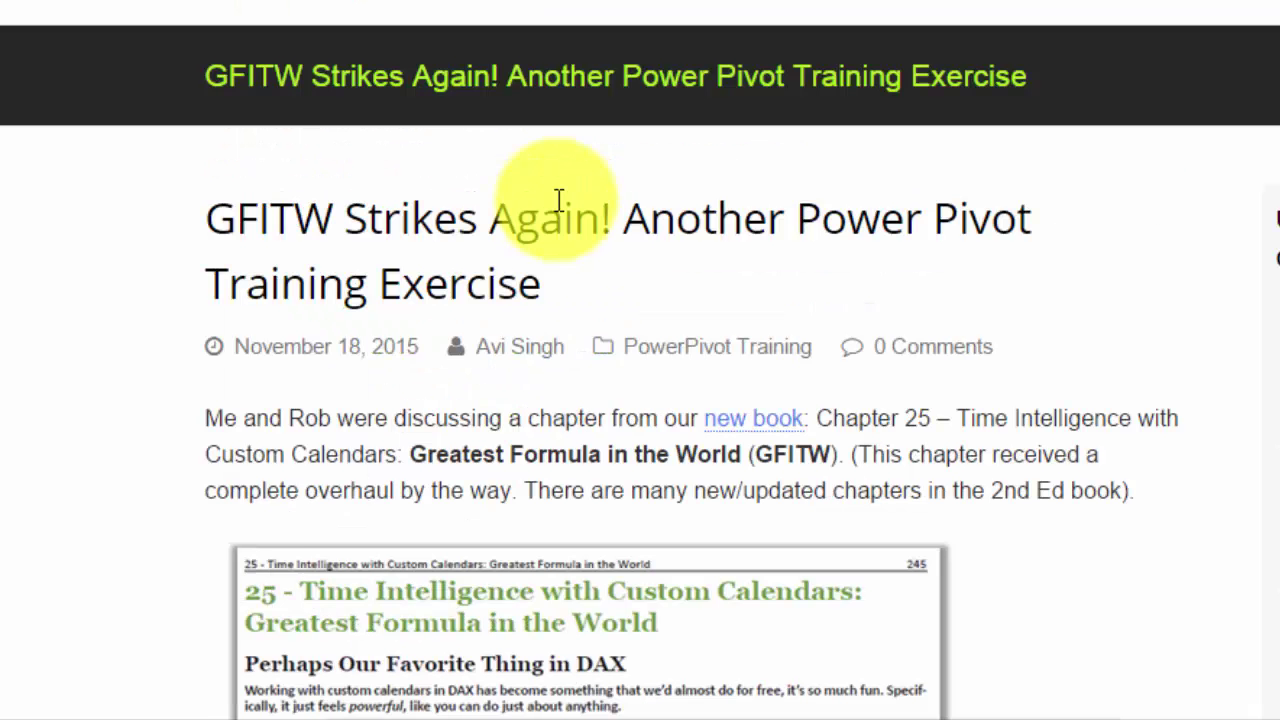
pyautogui.scroll(3, 545, 190)
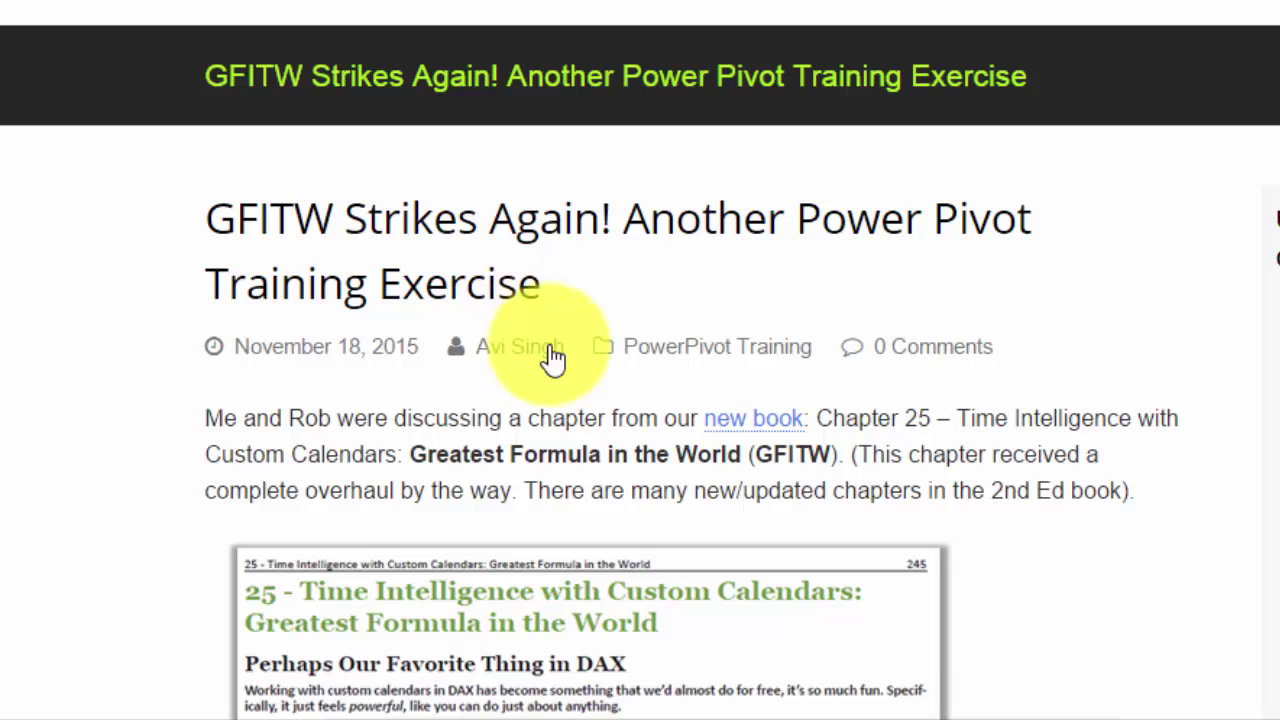
pyautogui.scroll(-7, 466, 389)
pyautogui.scroll(-7, 462, 389)
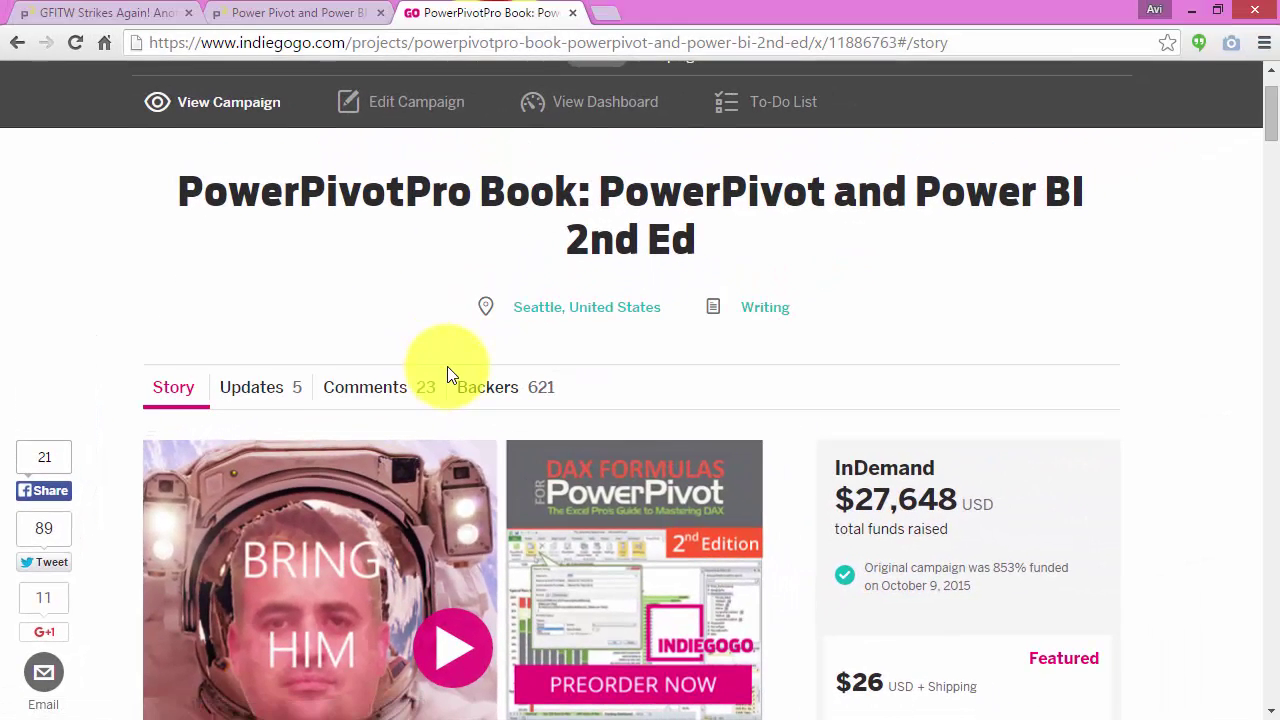
# Look over the book's Indiegogo campaign page and view the enlarged cumulative perk levels image in the post's Problem section.
pyautogui.scroll(-1, 452, 350)
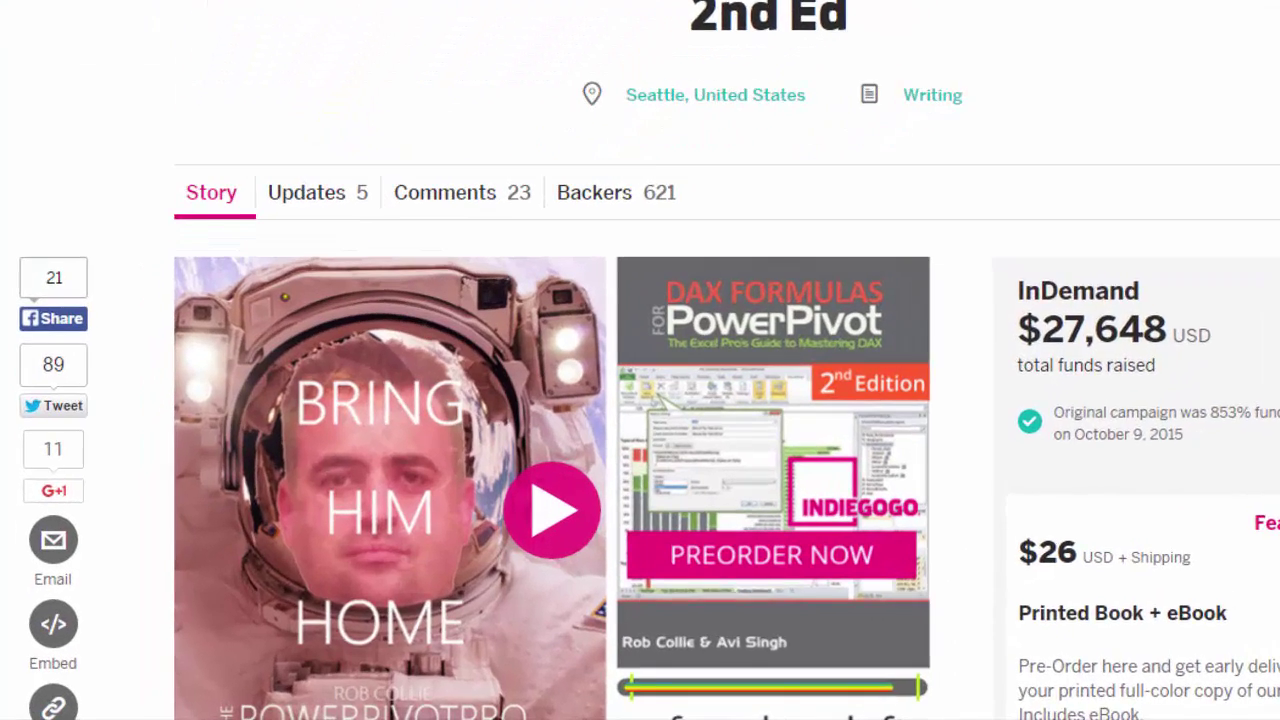
pyautogui.click(225, 17)
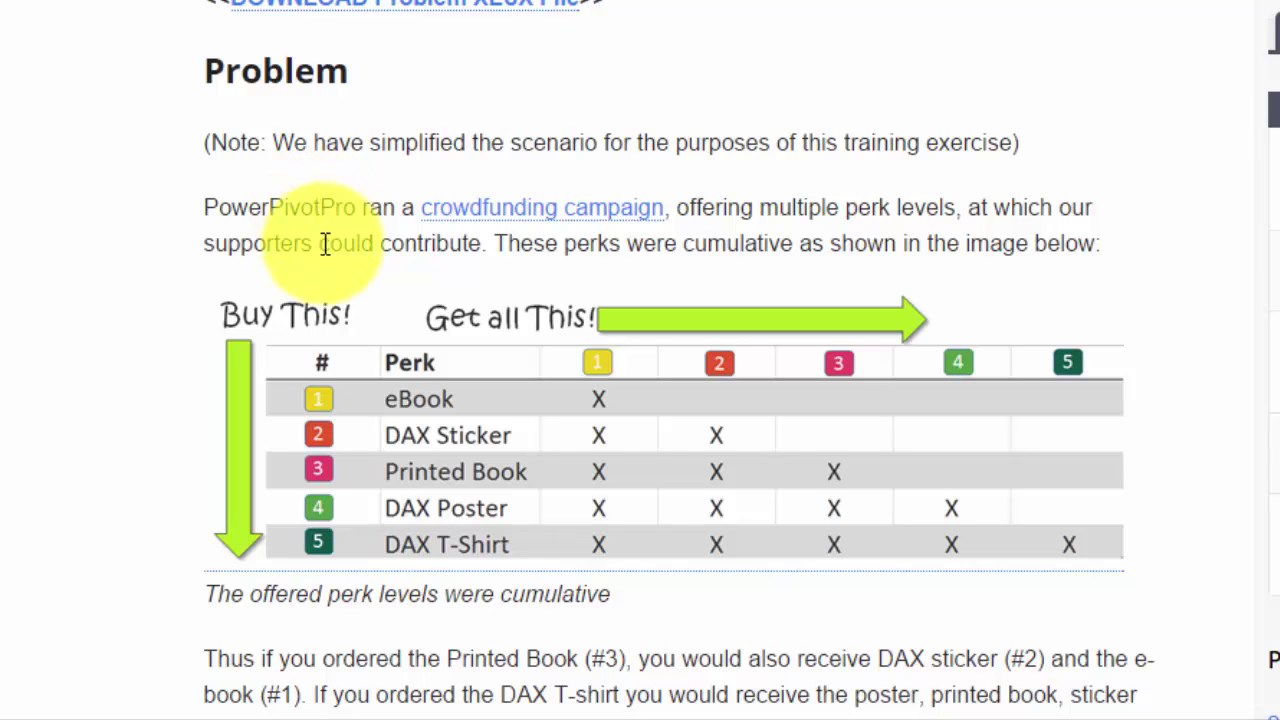
pyautogui.click(669, 471)
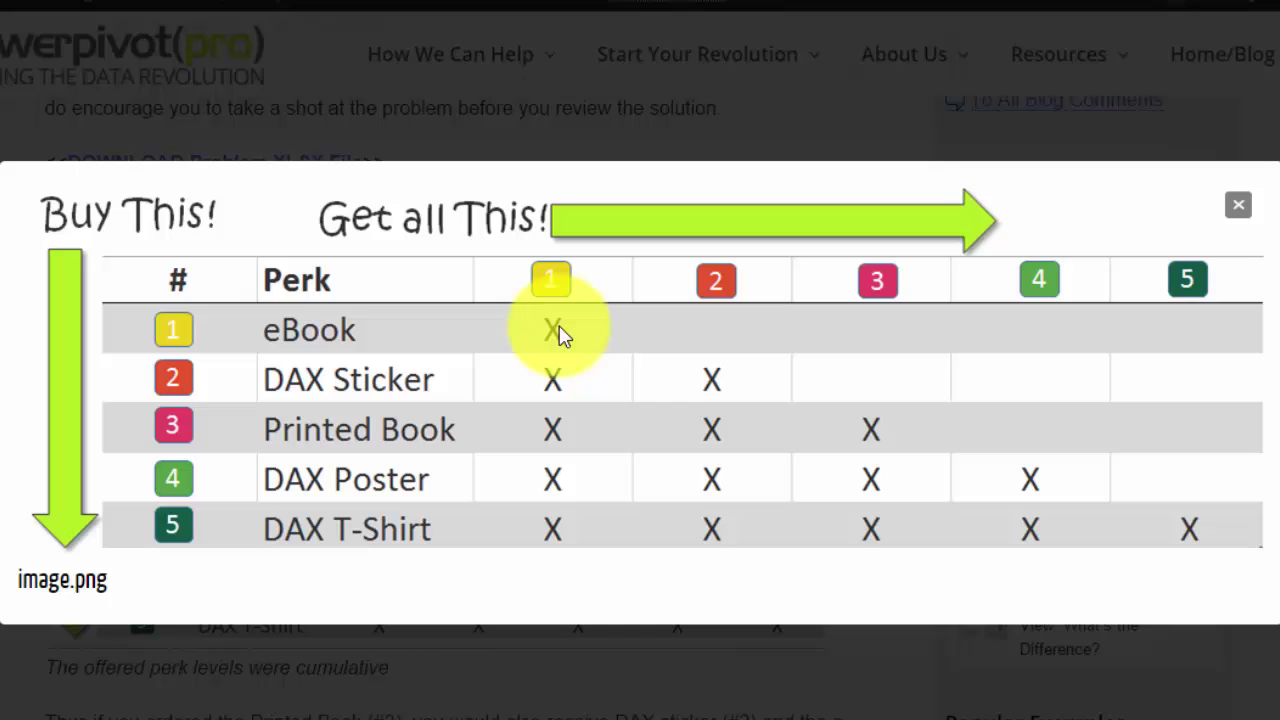
pyautogui.click(1218, 202)
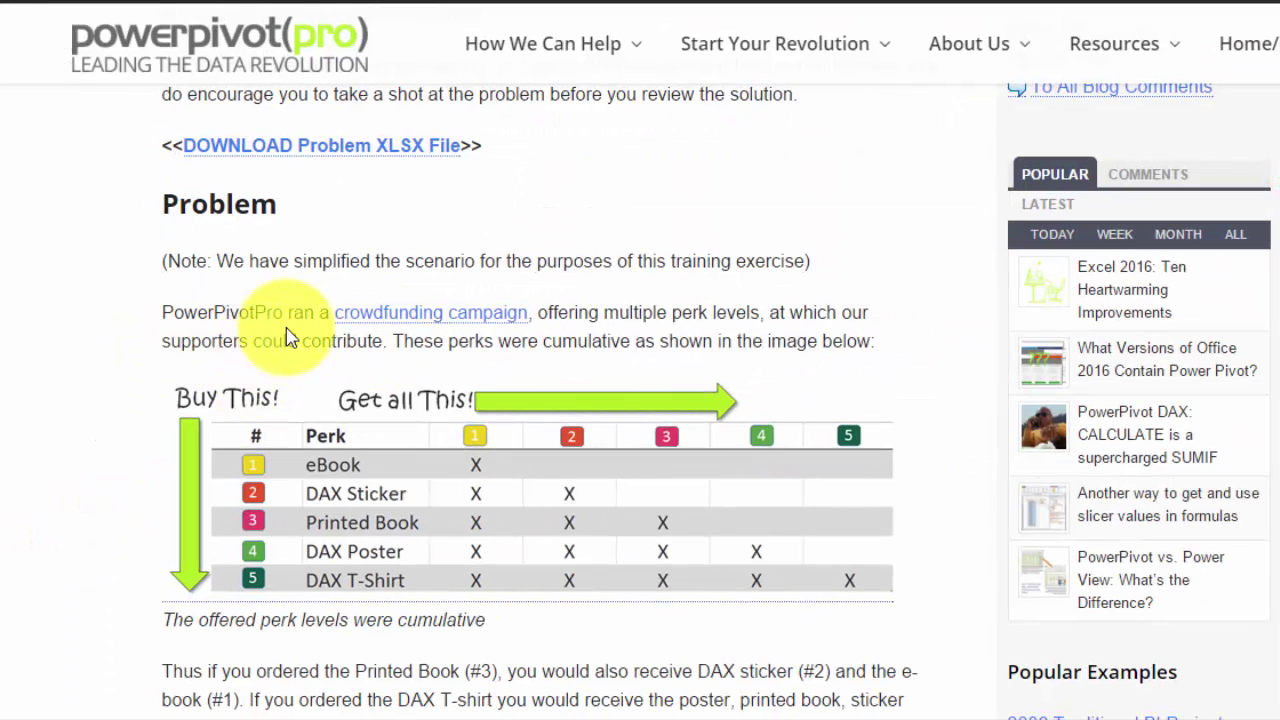
# Examine how the cumulative perk levels relate to the Contribution List and Perk tables, viewing the Perk table enlarged.
pyautogui.scroll(-2, 214, 333)
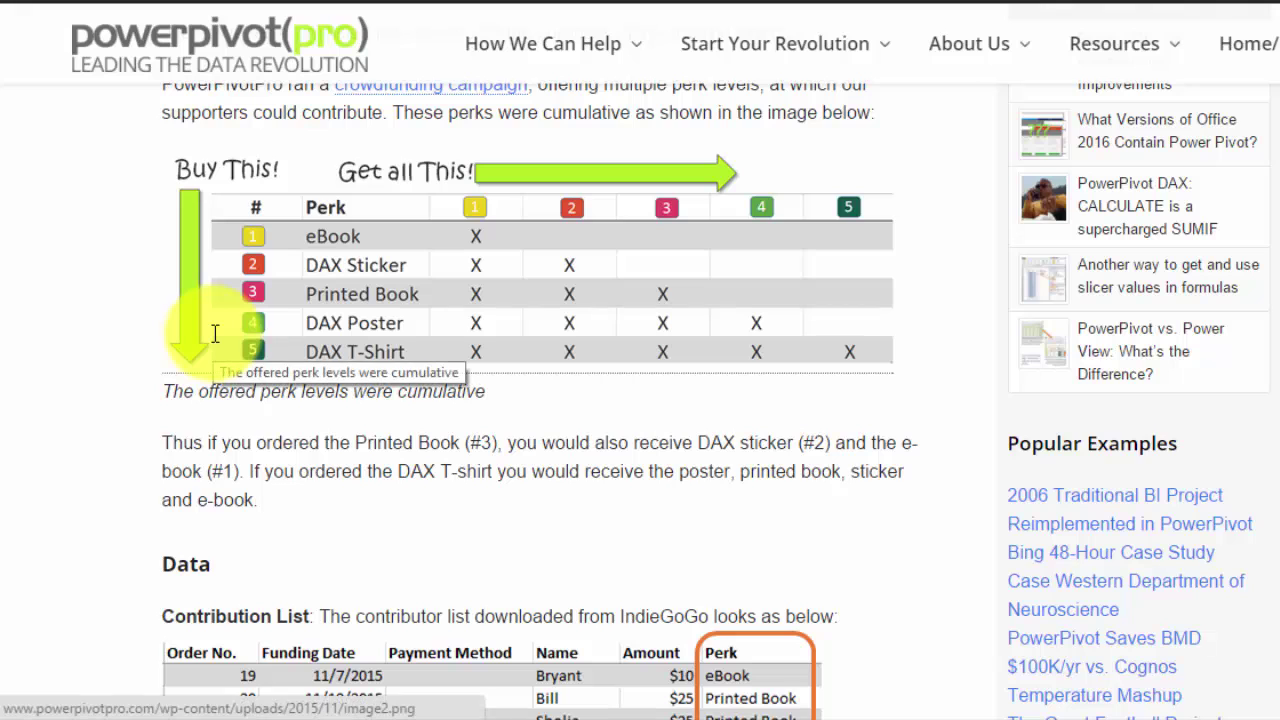
pyautogui.scroll(-2, 214, 333)
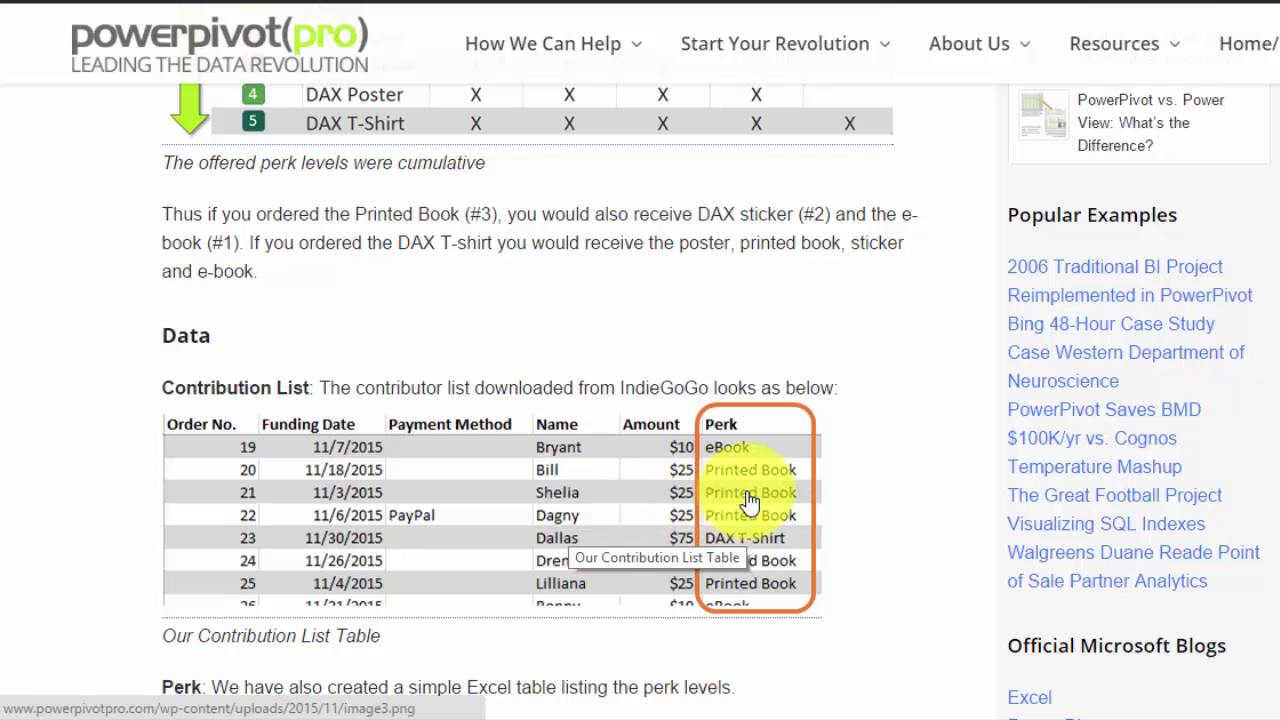
pyautogui.scroll(3, 617, 434)
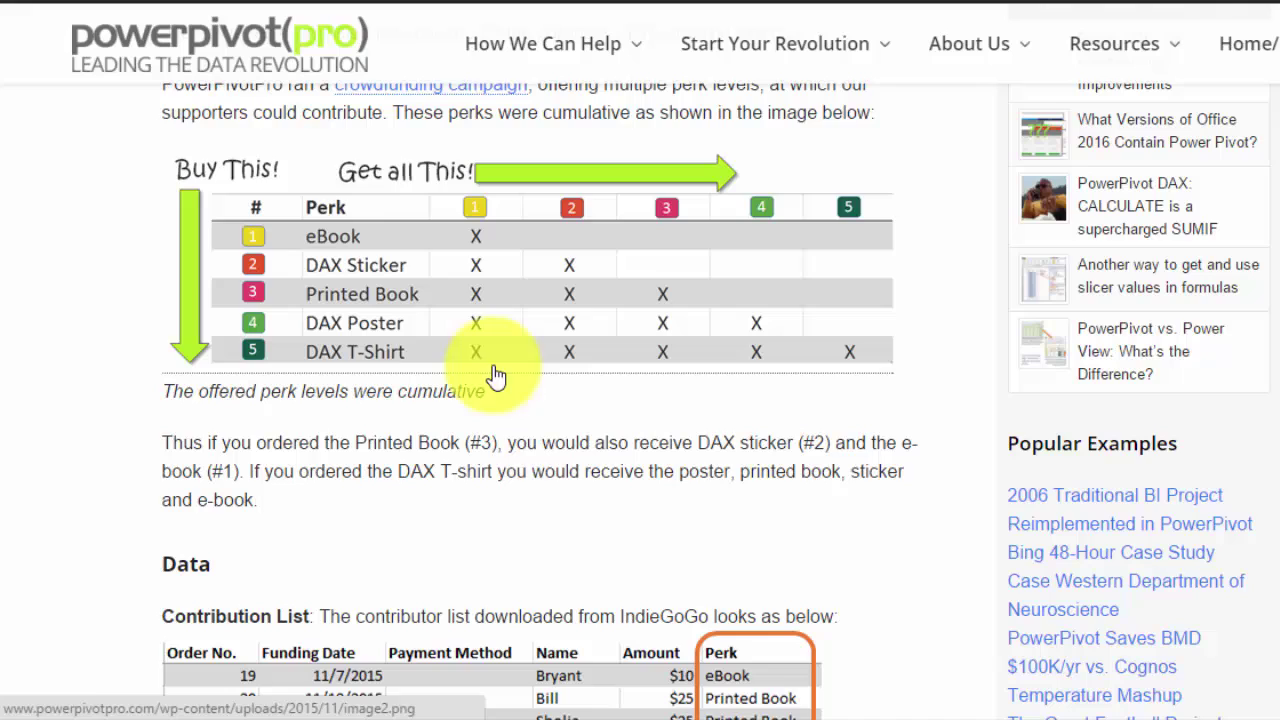
pyautogui.scroll(-3, 528, 464)
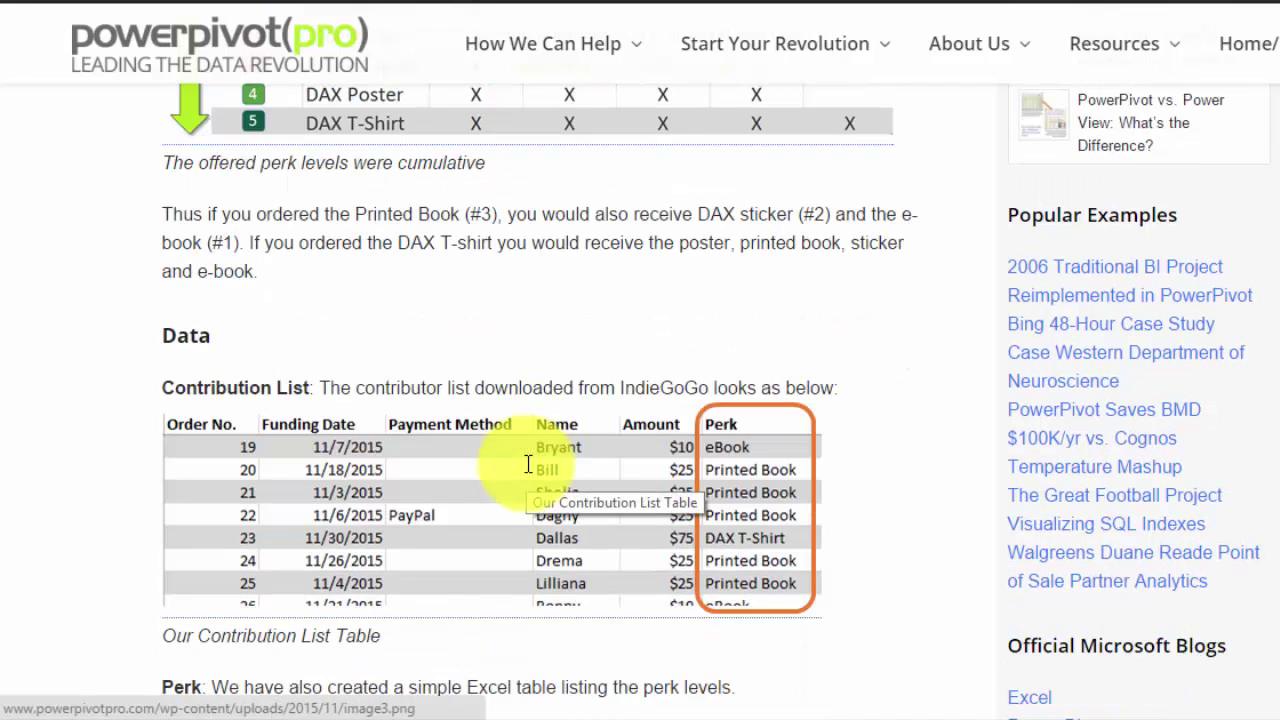
pyautogui.scroll(-4, 528, 464)
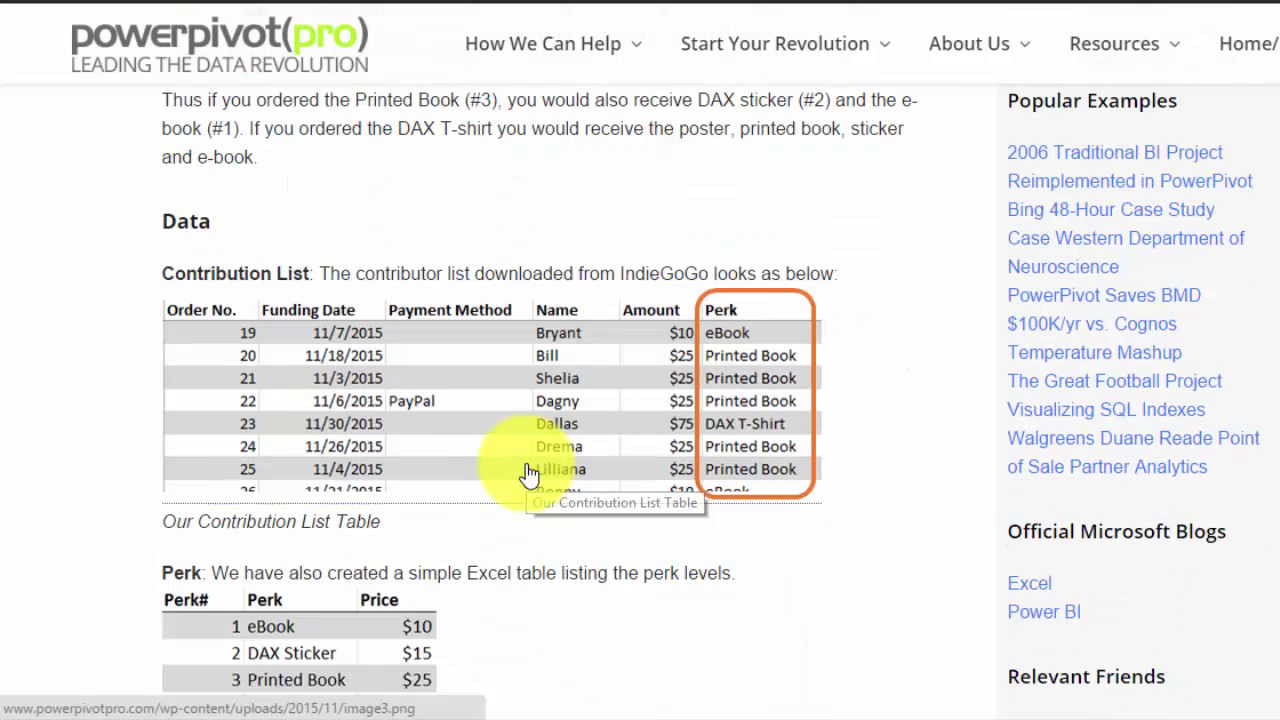
pyautogui.click(336, 476)
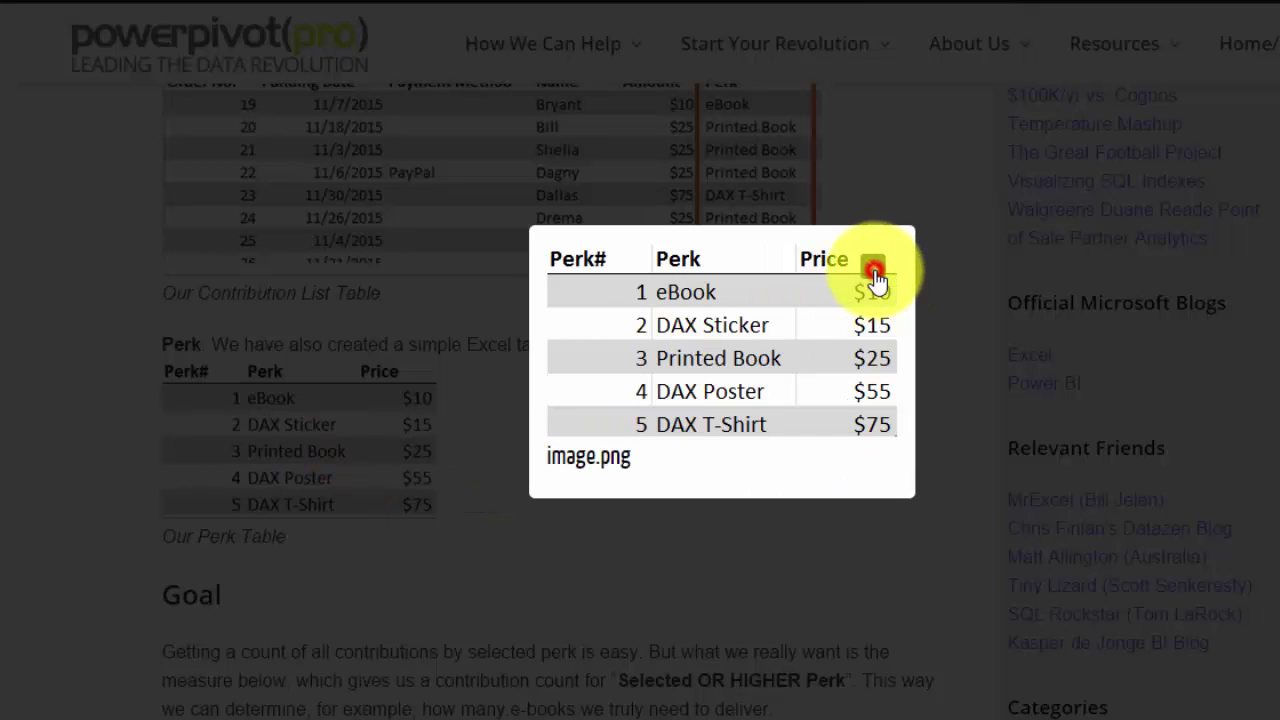
pyautogui.click(874, 270)
# Examine the Goal section's table comparing contribution counts for the selected perk level with those for the selected level or higher.
pyautogui.scroll(-5, 587, 458)
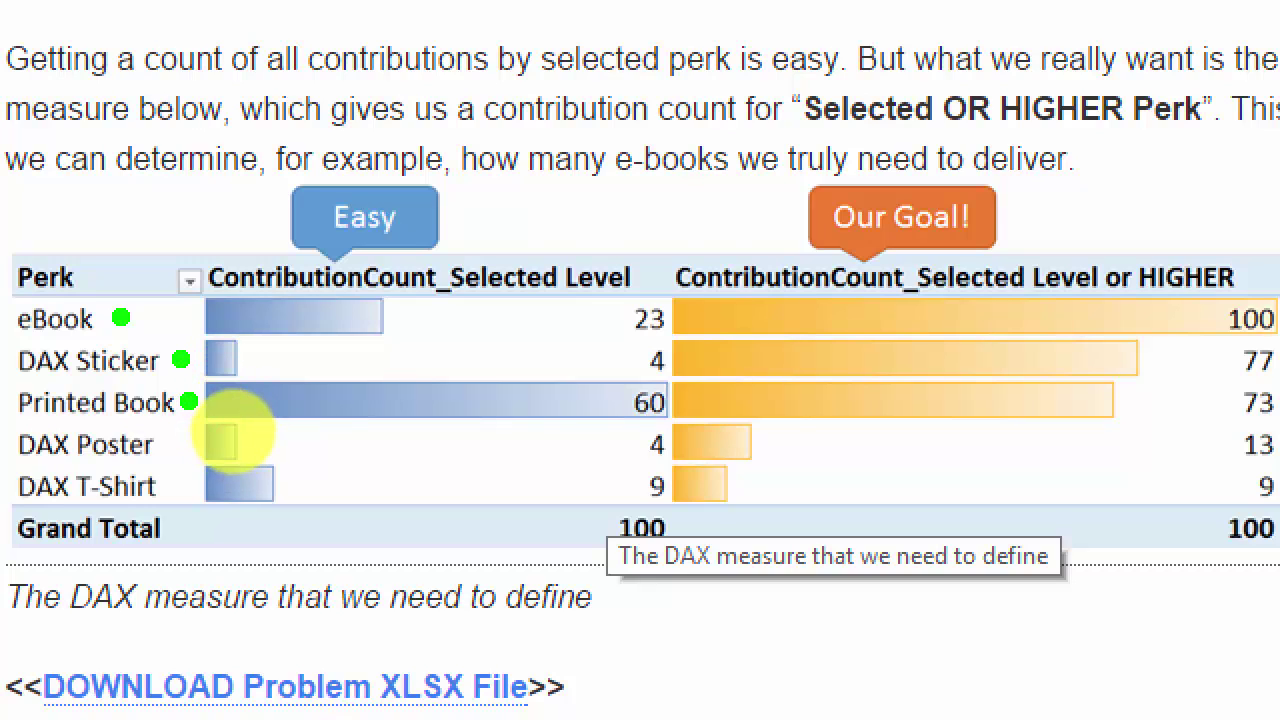
pyautogui.click(233, 432)
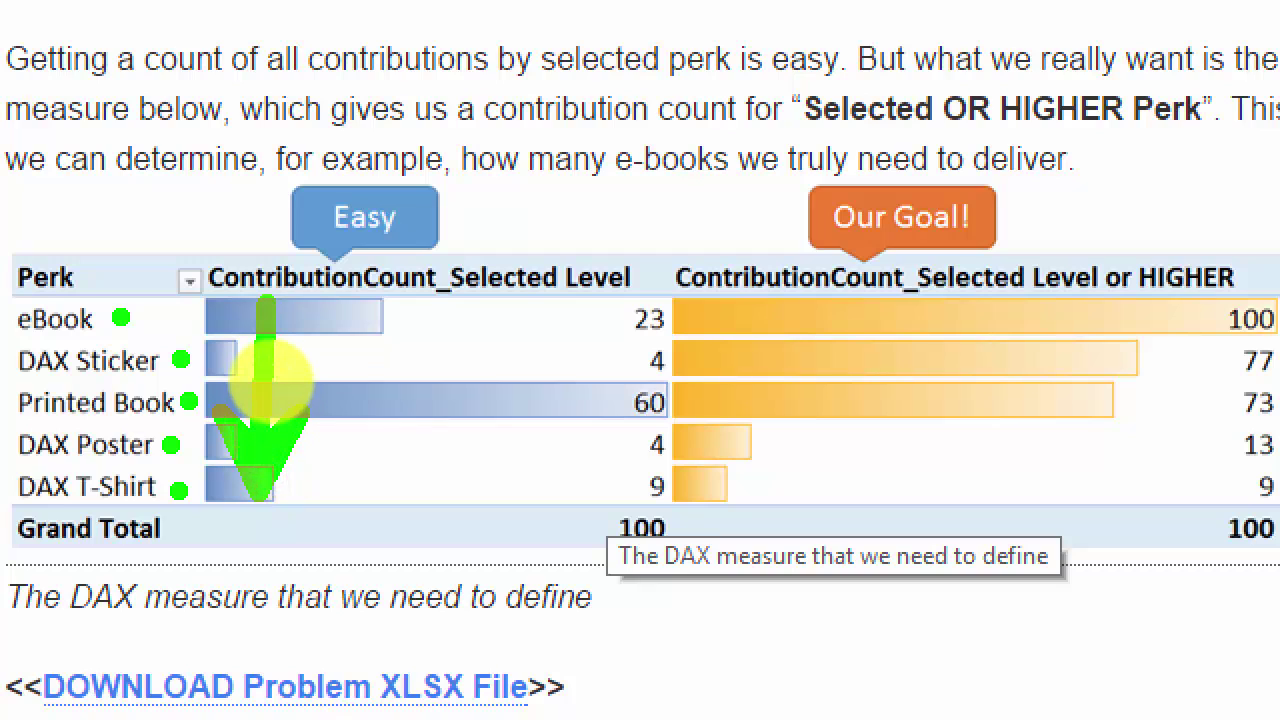
pyautogui.click(800, 376)
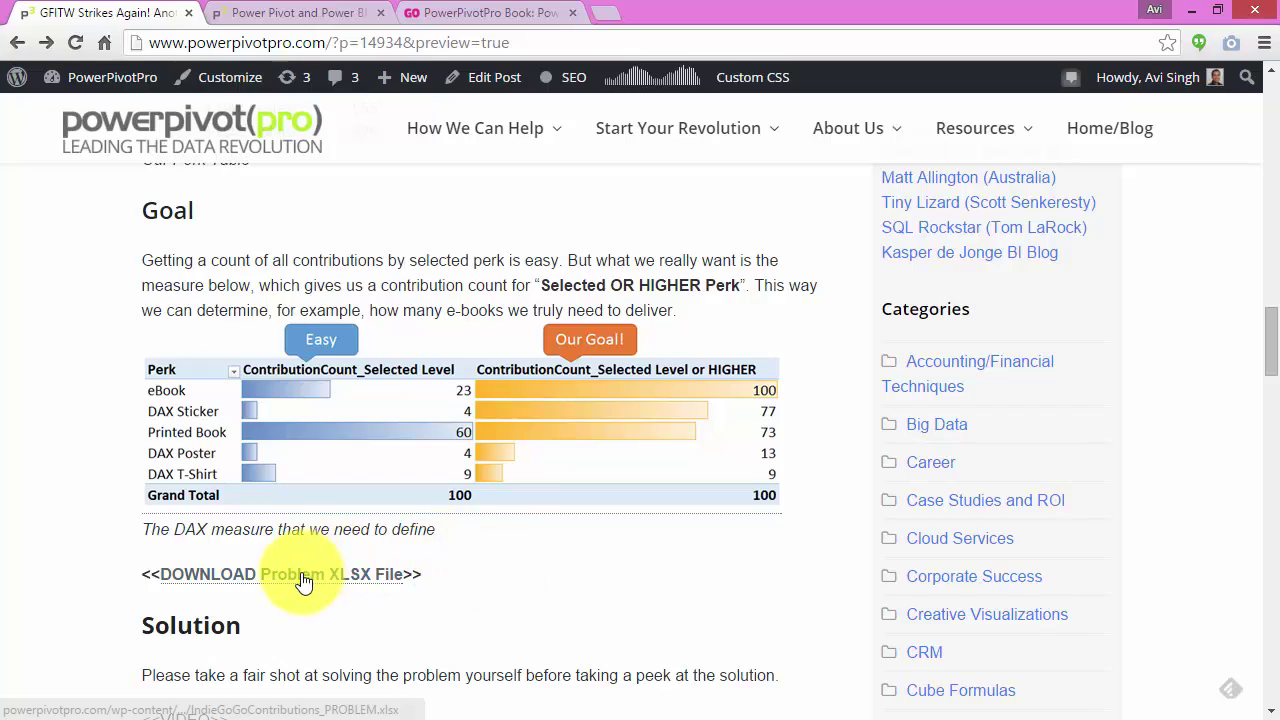
pyautogui.click(435, 295)
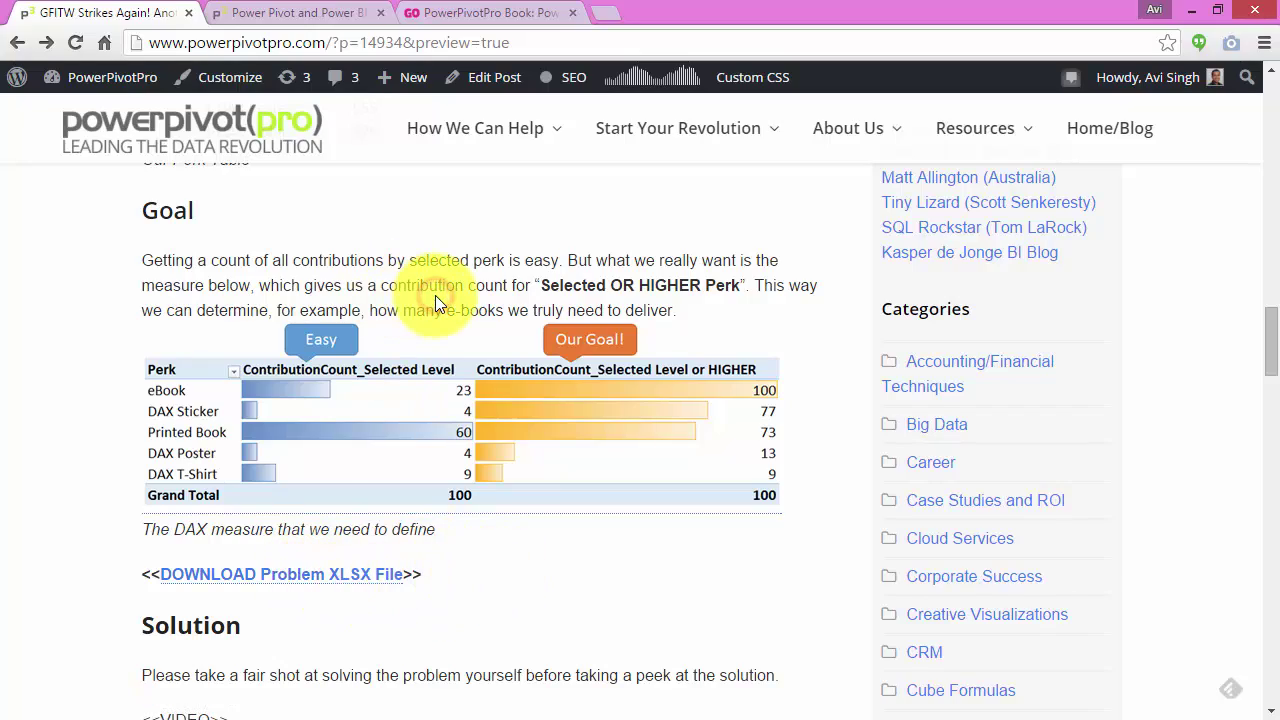
# Review the GFITW pattern image and the introduction down to the problem file's download link.
pyautogui.scroll(15, 435, 295)
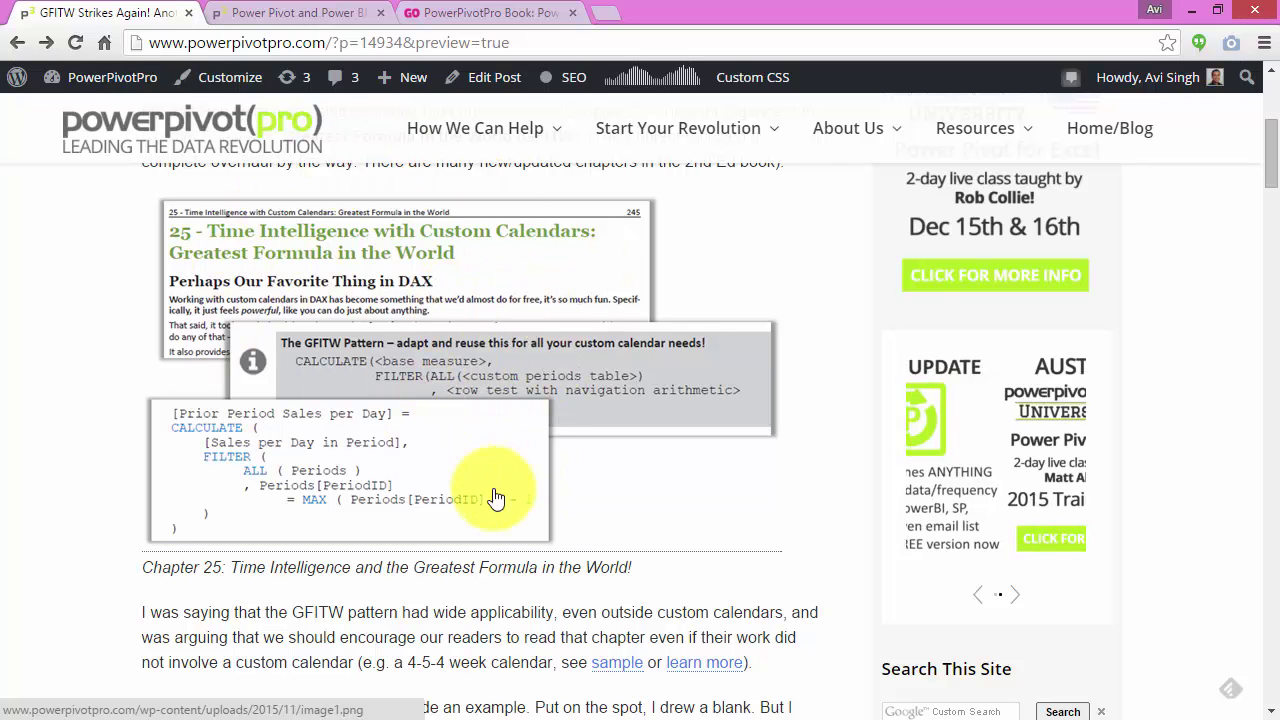
pyautogui.scroll(-3, 610, 480)
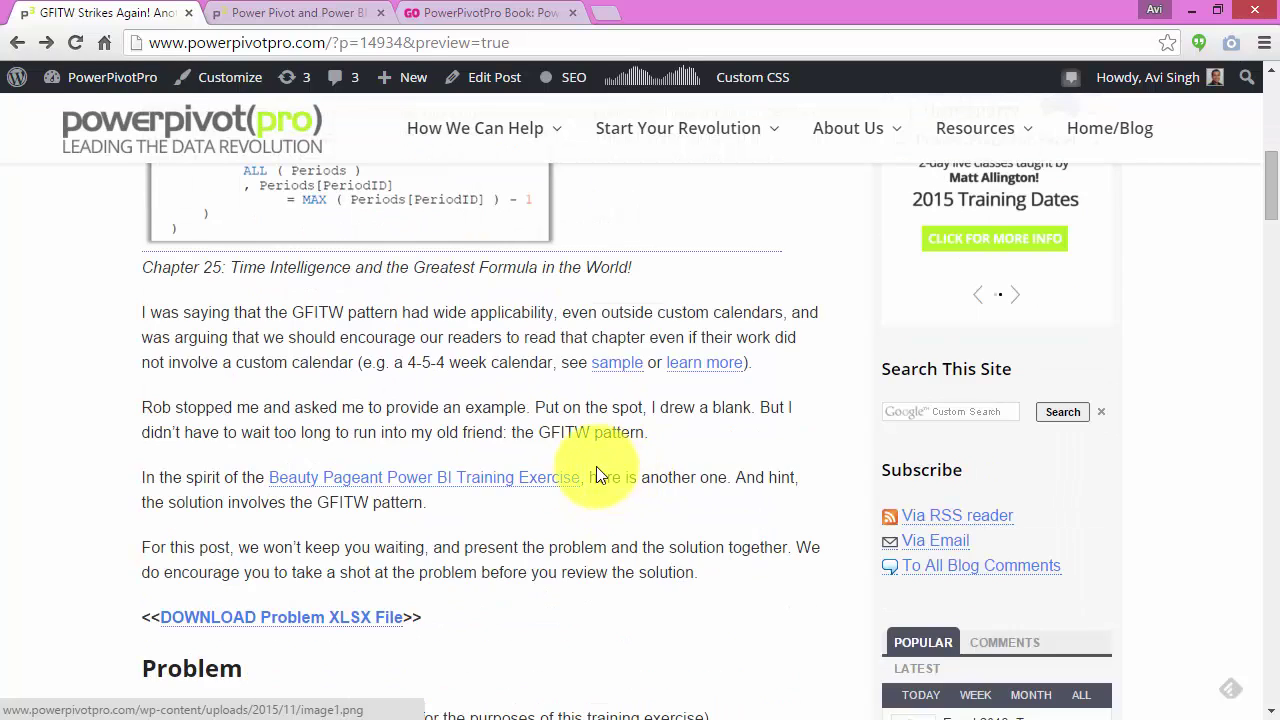
pyautogui.scroll(-2, 560, 476)
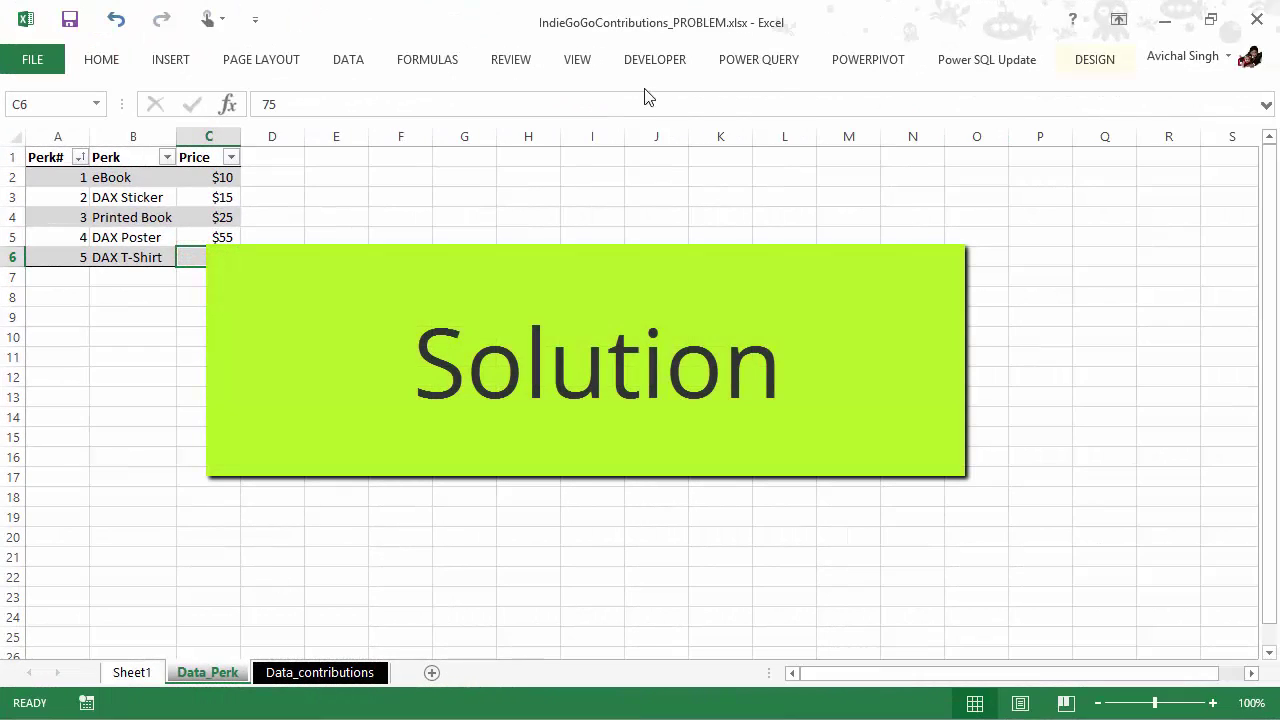
# Add the perk table on the Data_Perk sheet of IndieGoGoContributions_PROBLEM.xlsx to the Power Pivot data model.
pyautogui.click(858, 60)
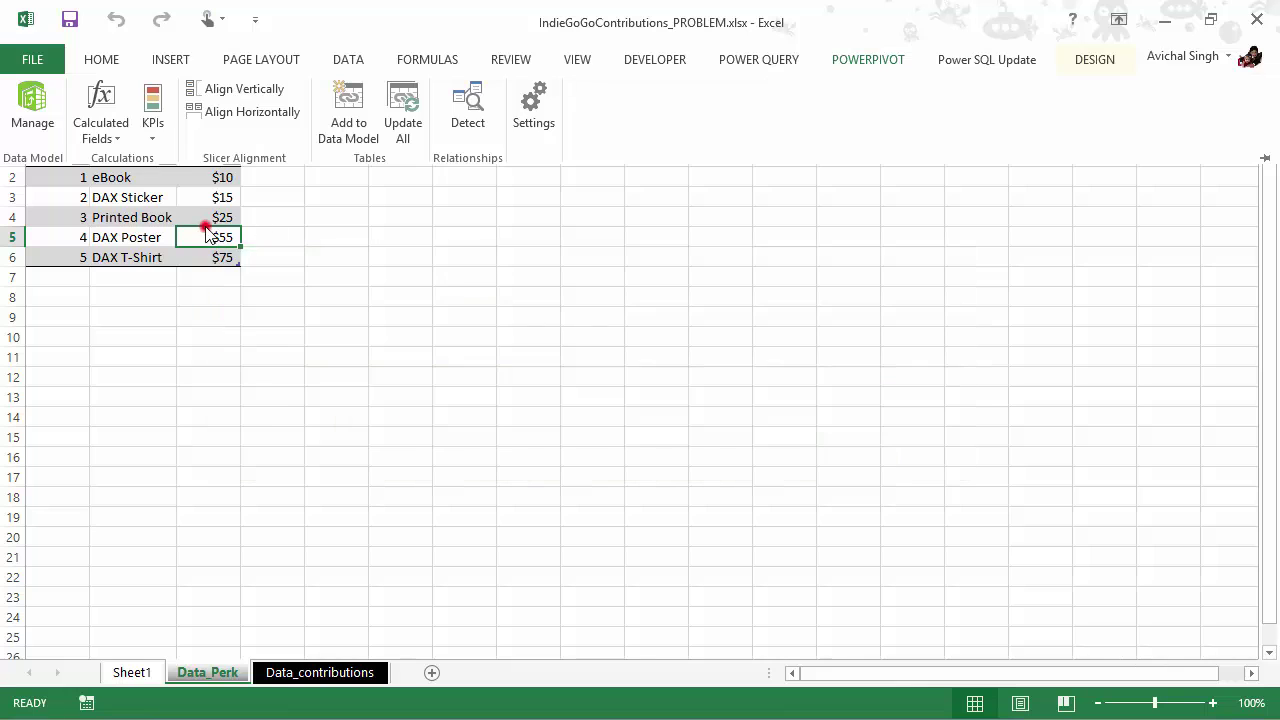
pyautogui.click(205, 227)
pyautogui.click(868, 56)
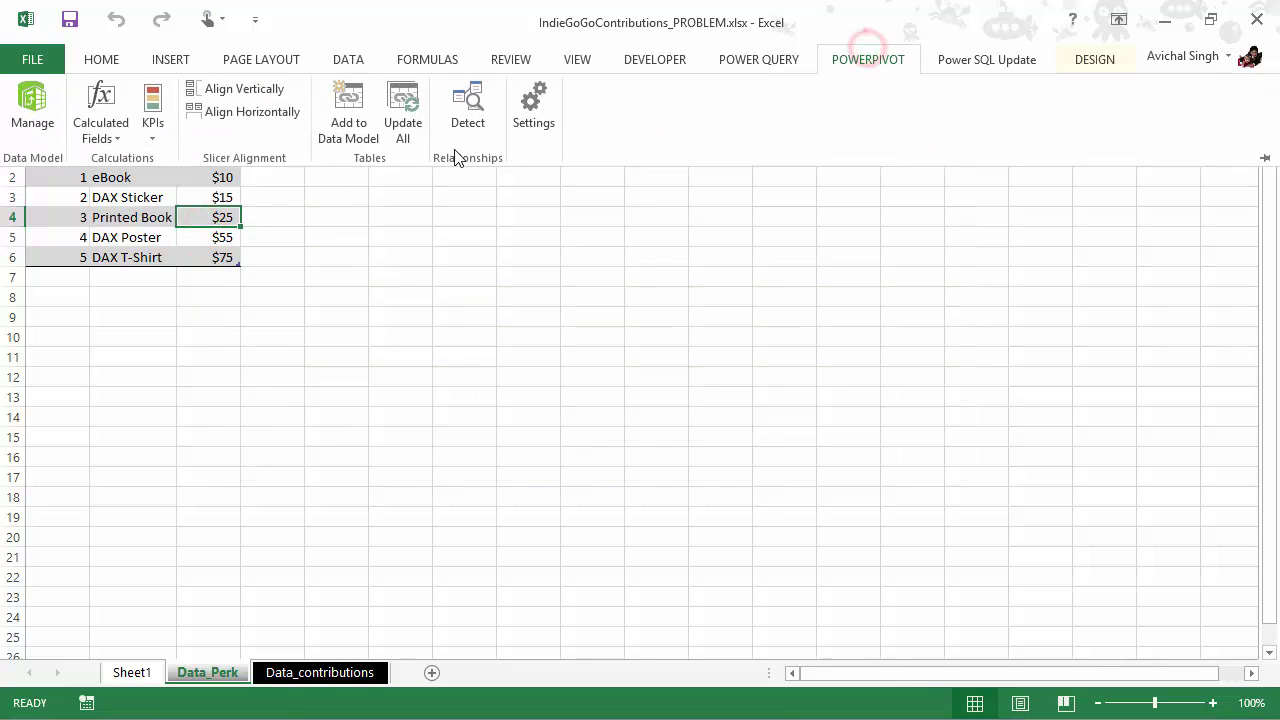
pyautogui.click(364, 132)
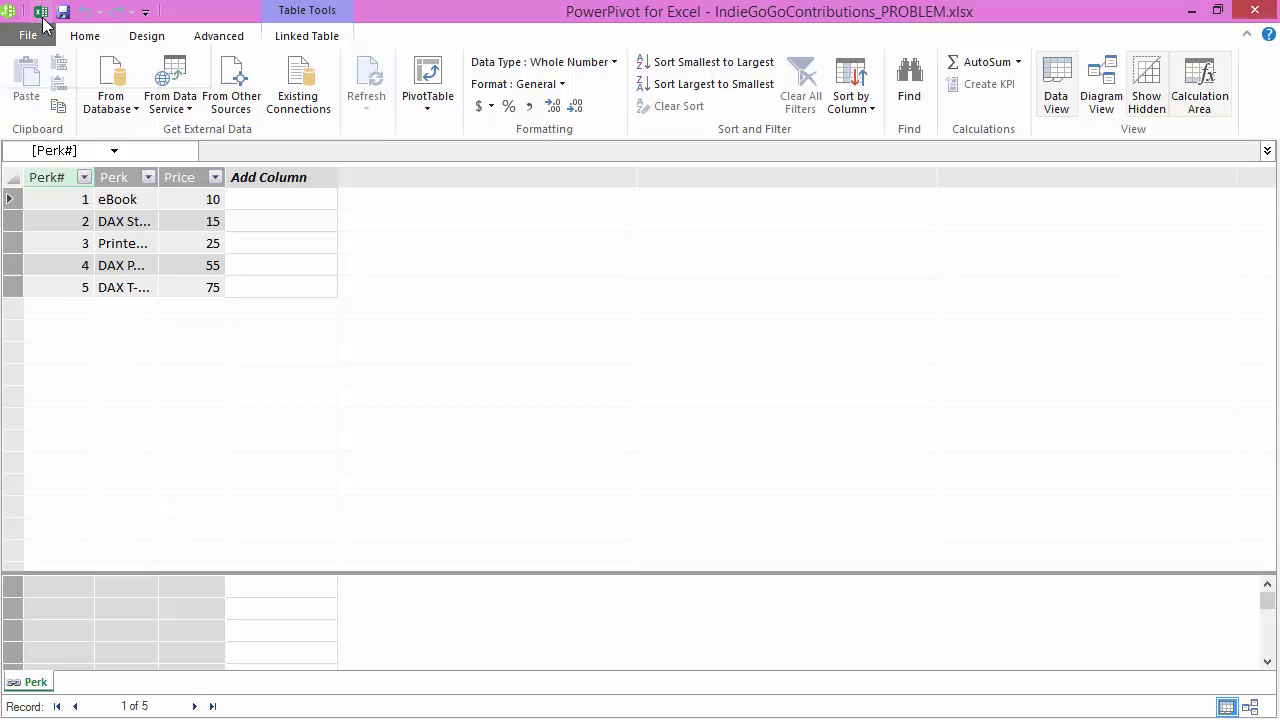
# Return to the Excel workbook and add the contributions table on the Data_contributions sheet to the data model.
pyautogui.click(36, 12)
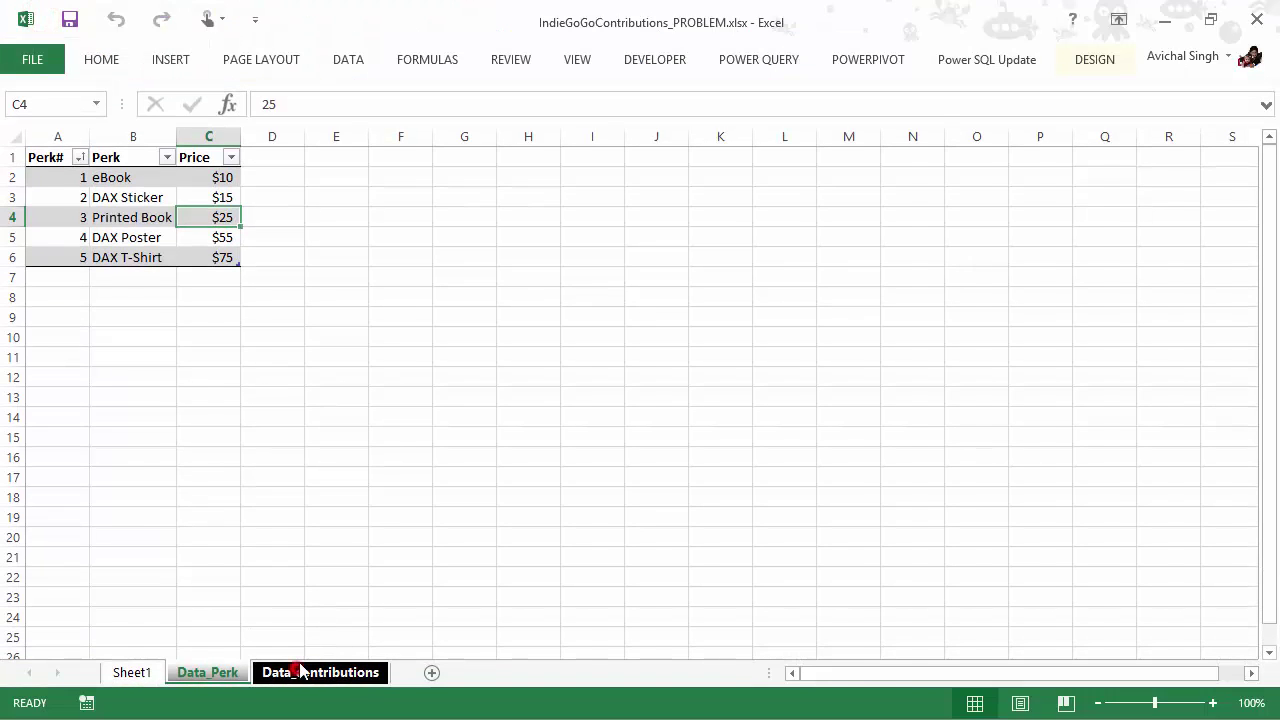
pyautogui.click(300, 671)
pyautogui.click(203, 258)
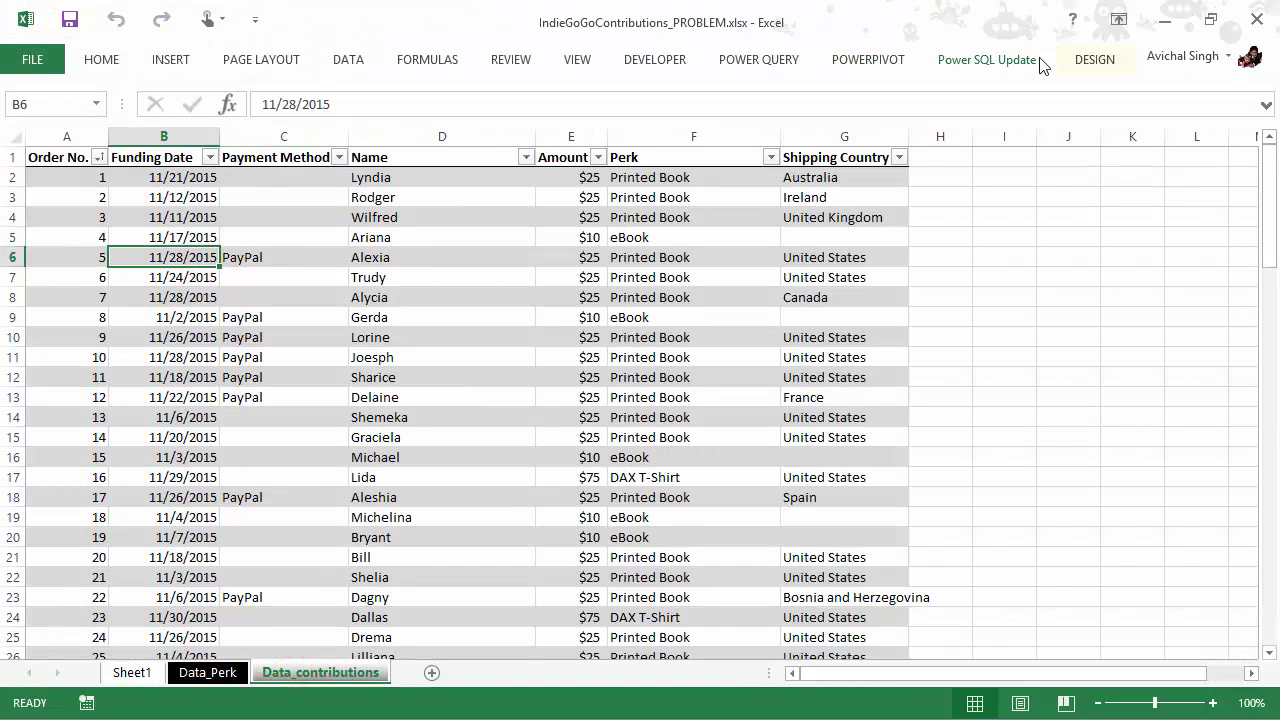
pyautogui.click(891, 64)
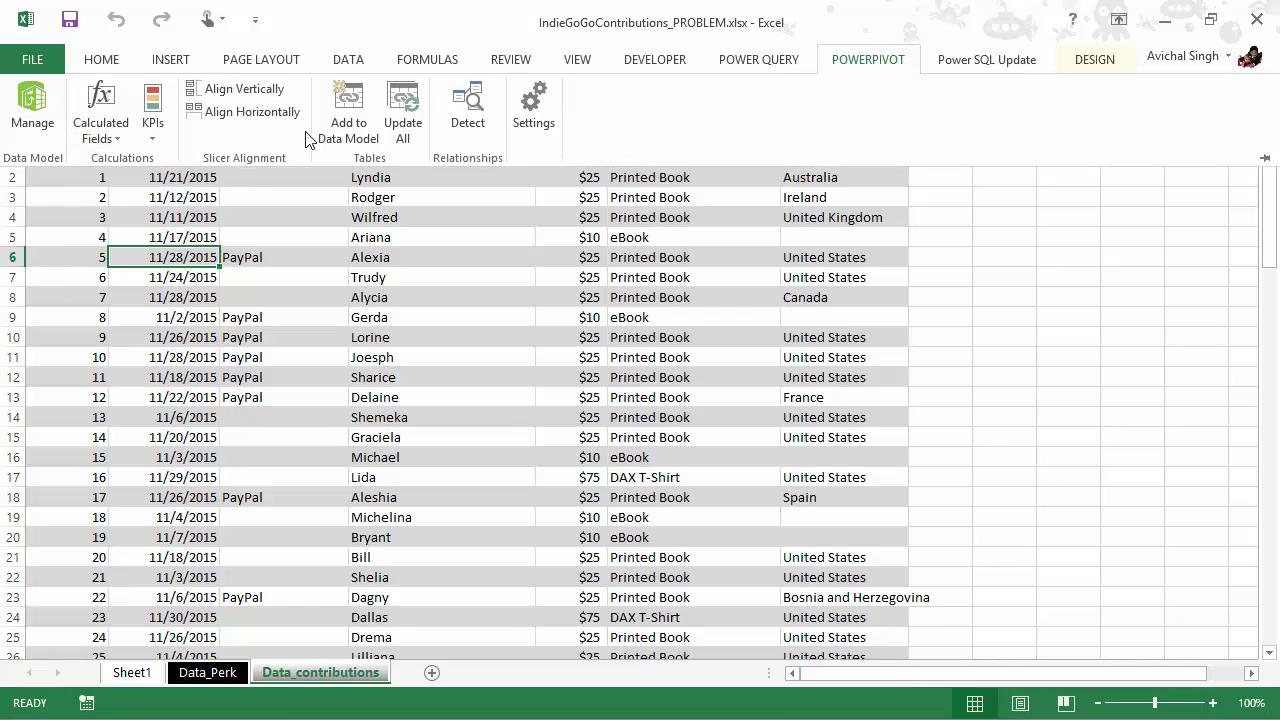
pyautogui.click(350, 126)
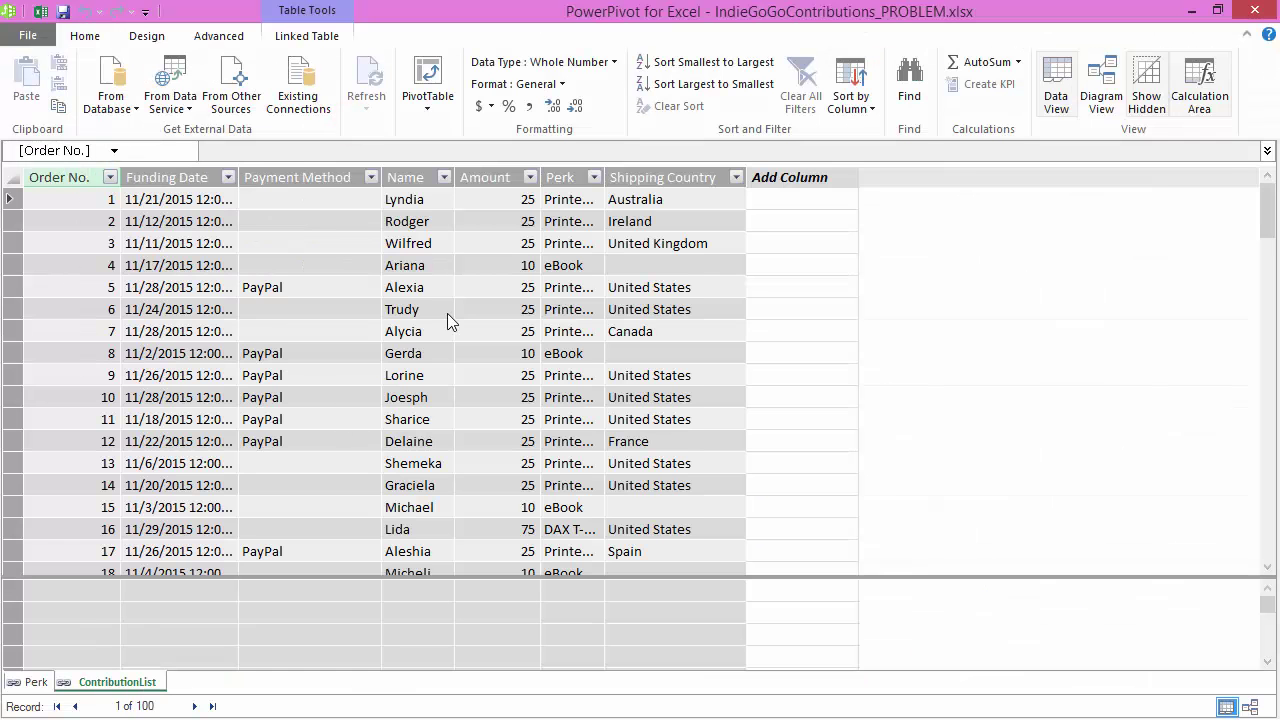
pyautogui.click(405, 316)
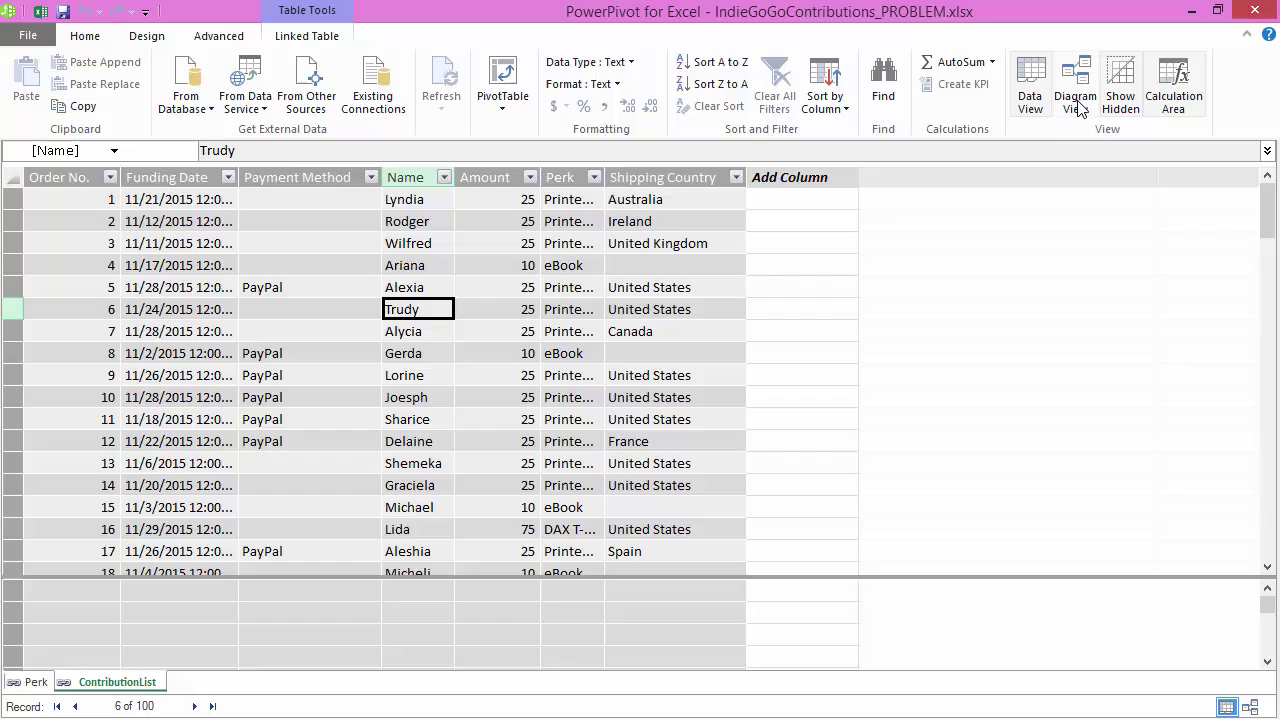
# In Diagram View, reposition and enlarge the ContributionList table, and relate its Perk column to the Perk column of the Perk table.
pyautogui.click(1075, 100)
pyautogui.moveTo(441, 224); pyautogui.dragTo(323, 398)
pyautogui.moveTo(292, 331); pyautogui.dragTo(360, 331)
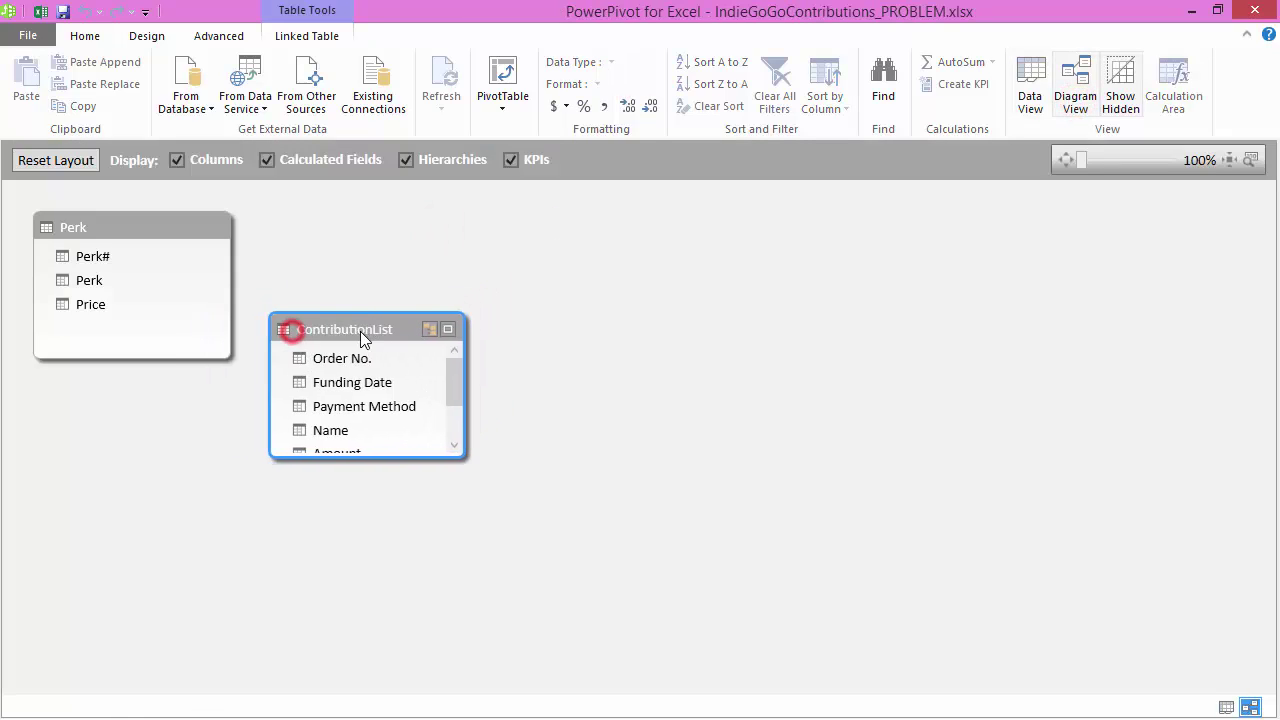
pyautogui.moveTo(383, 460); pyautogui.dragTo(385, 551)
pyautogui.moveTo(319, 478); pyautogui.dragTo(120, 284)
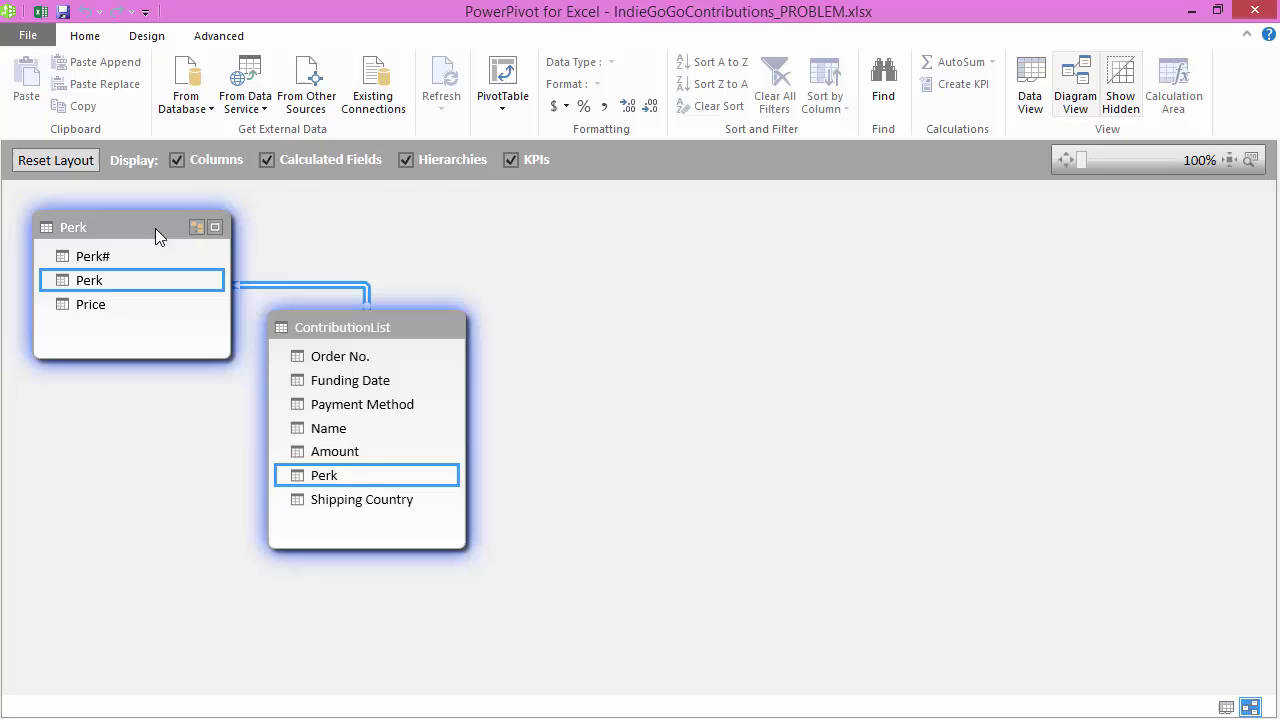
# Create a PivotTable from the data model on a new worksheet, and review the cumulative perk chart in the blog post's Problem section.
pyautogui.click(502, 82)
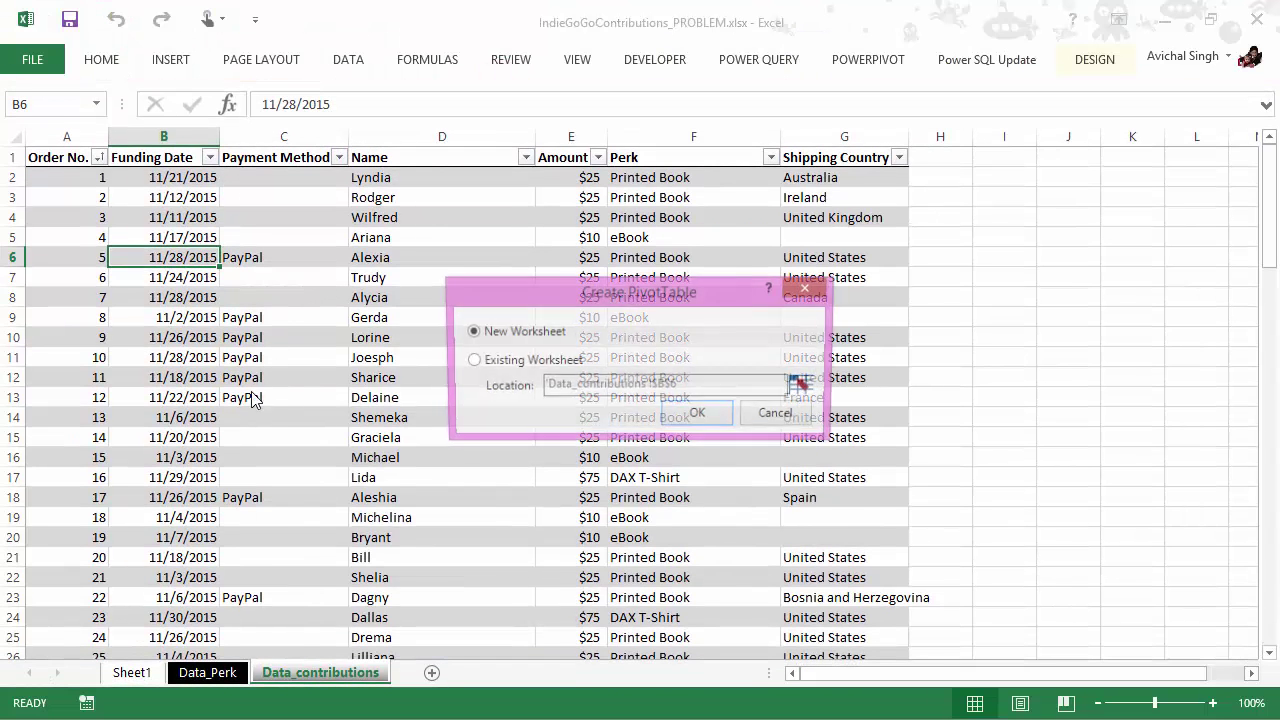
pyautogui.click(688, 416)
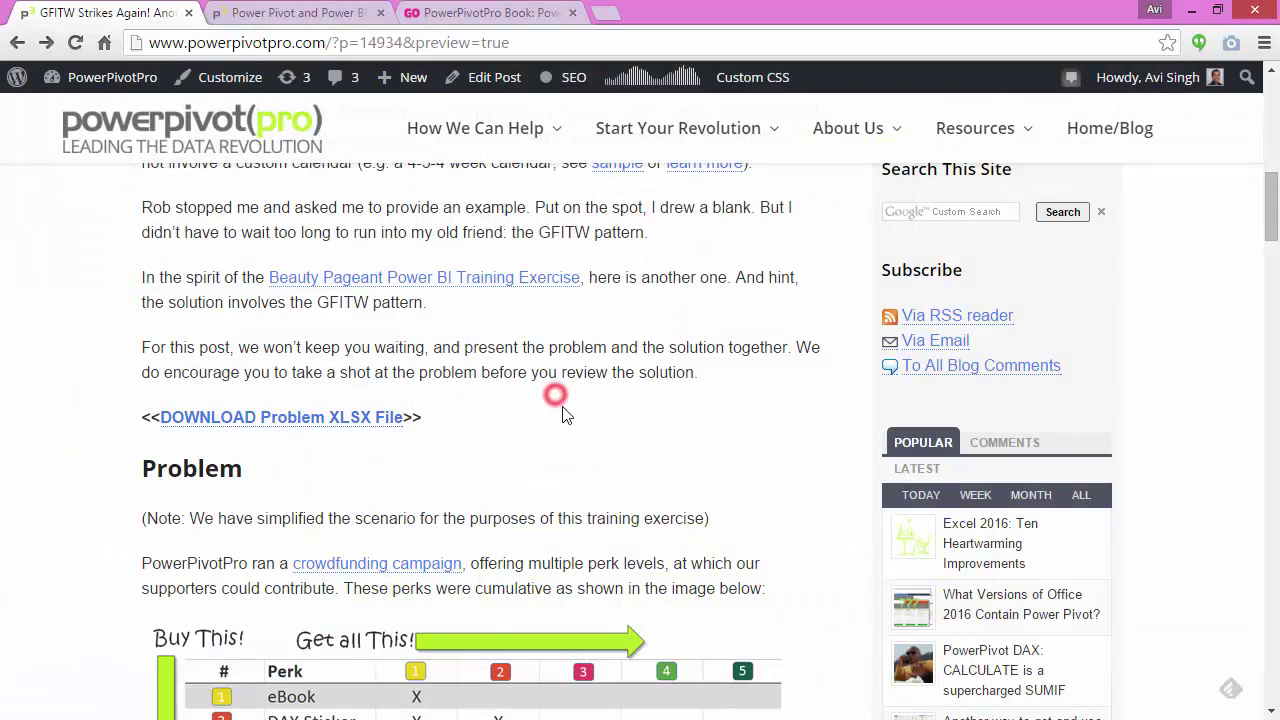
pyautogui.scroll(-10, 565, 415)
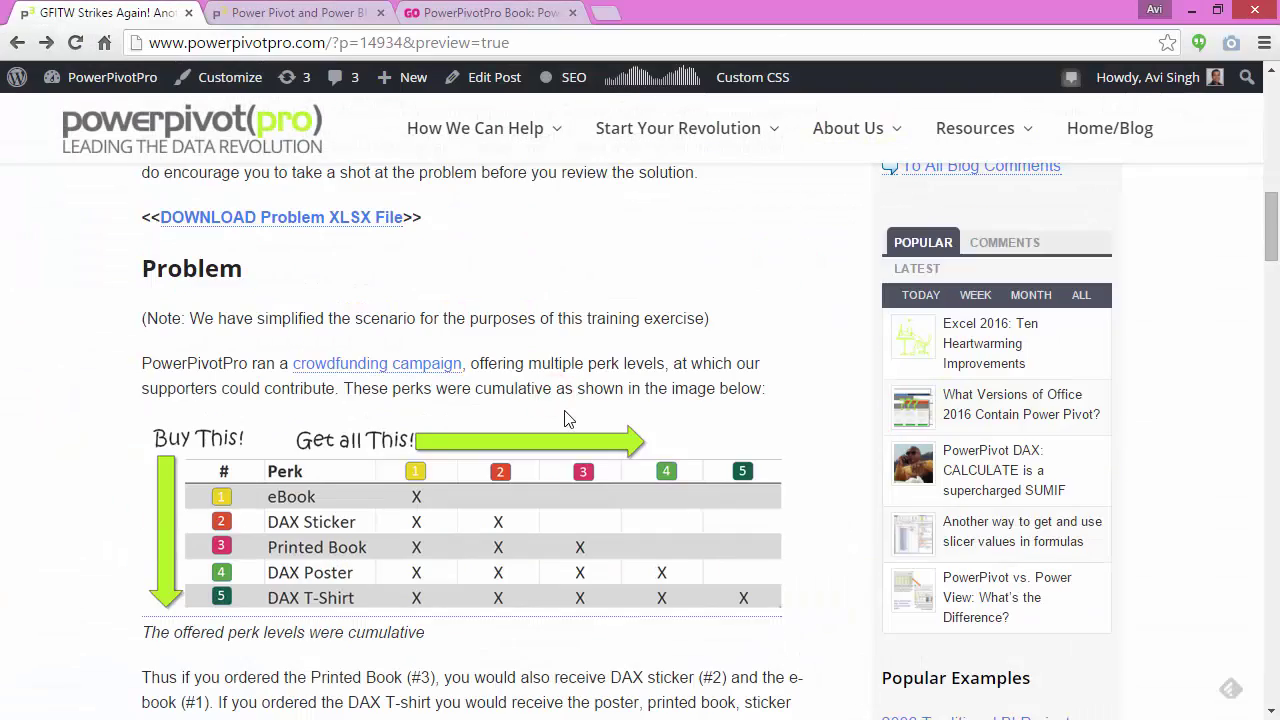
pyautogui.scroll(-3, 556, 419)
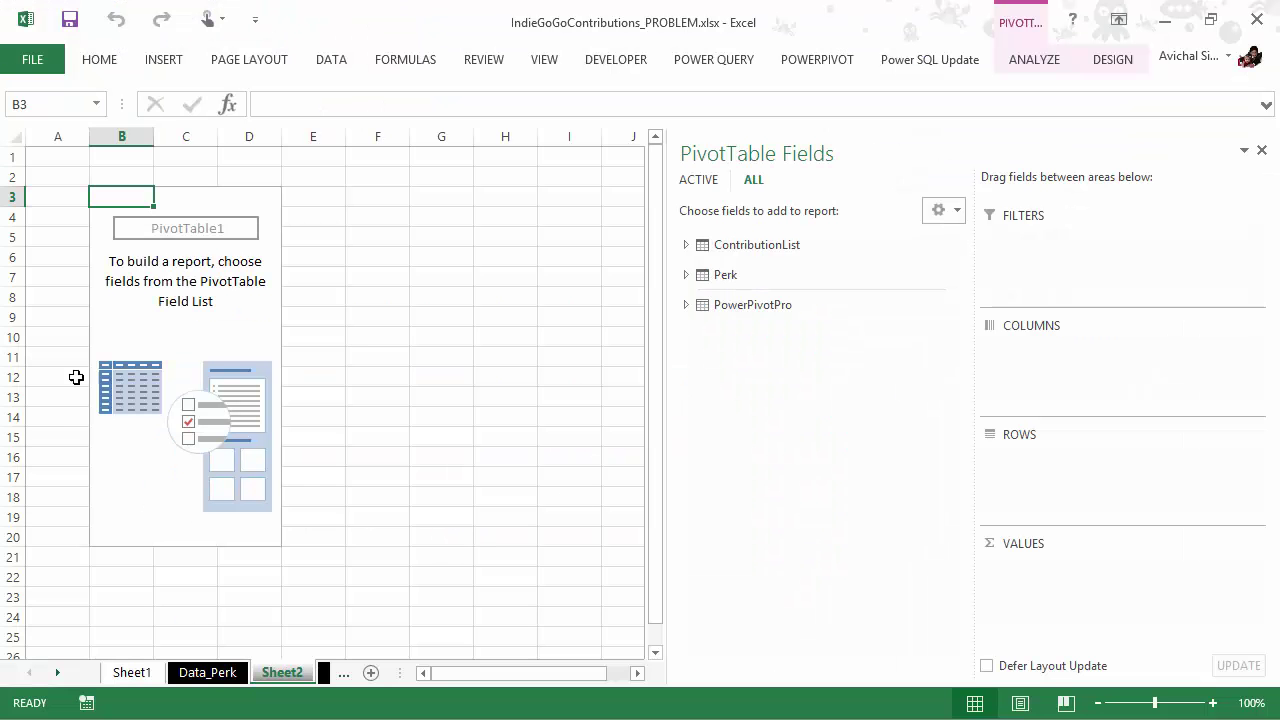
# Return to the Excel workbook and add the Perk table's Perk field to the PivotTable rows.
pyautogui.click(686, 274)
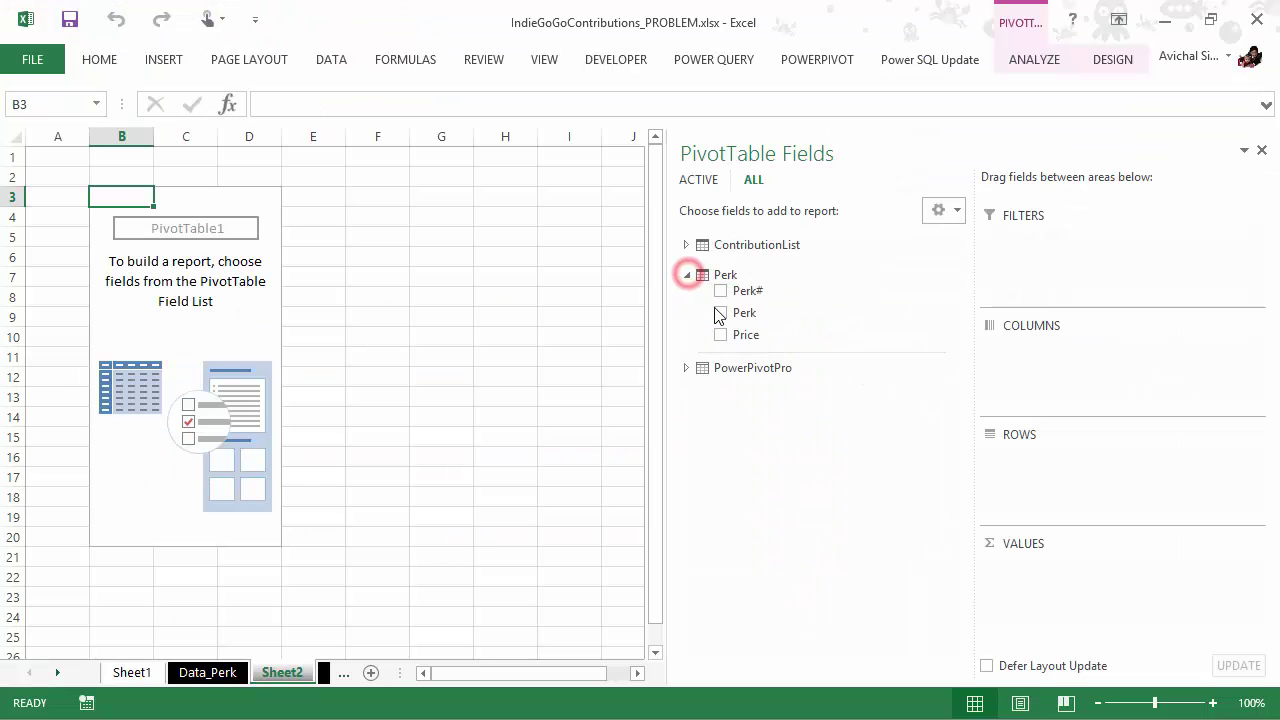
pyautogui.click(721, 313)
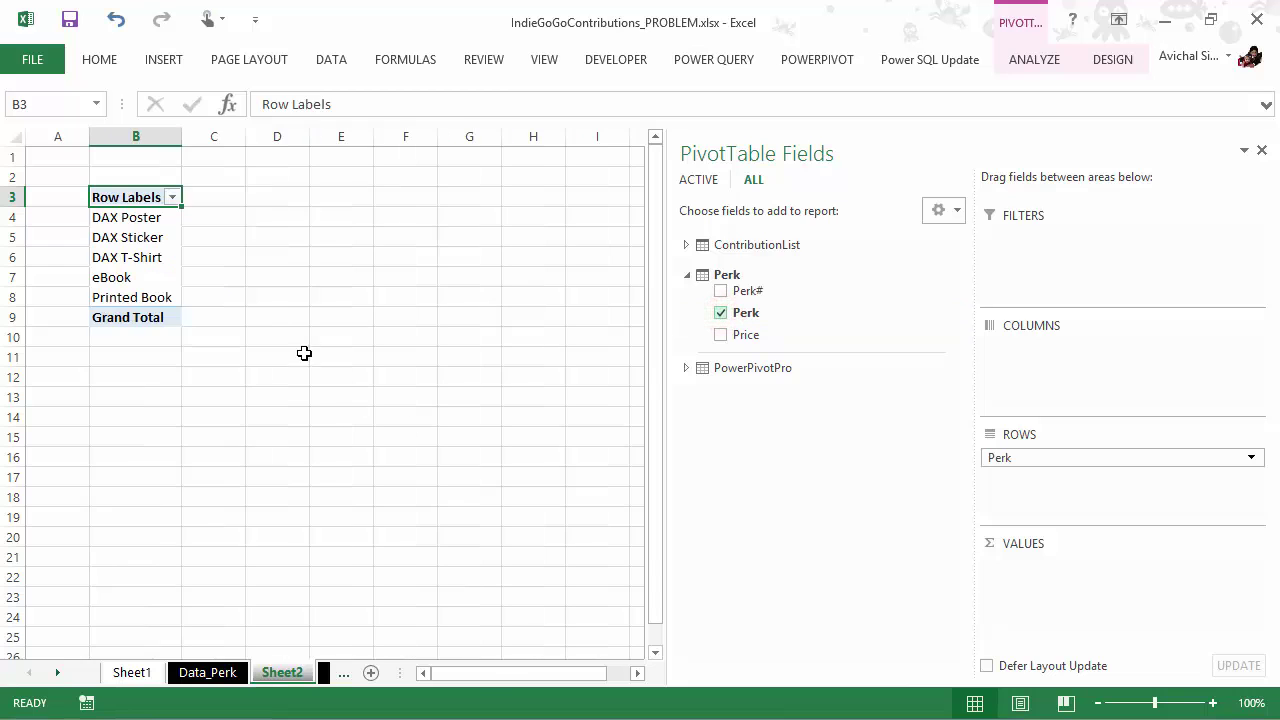
pyautogui.click(140, 282)
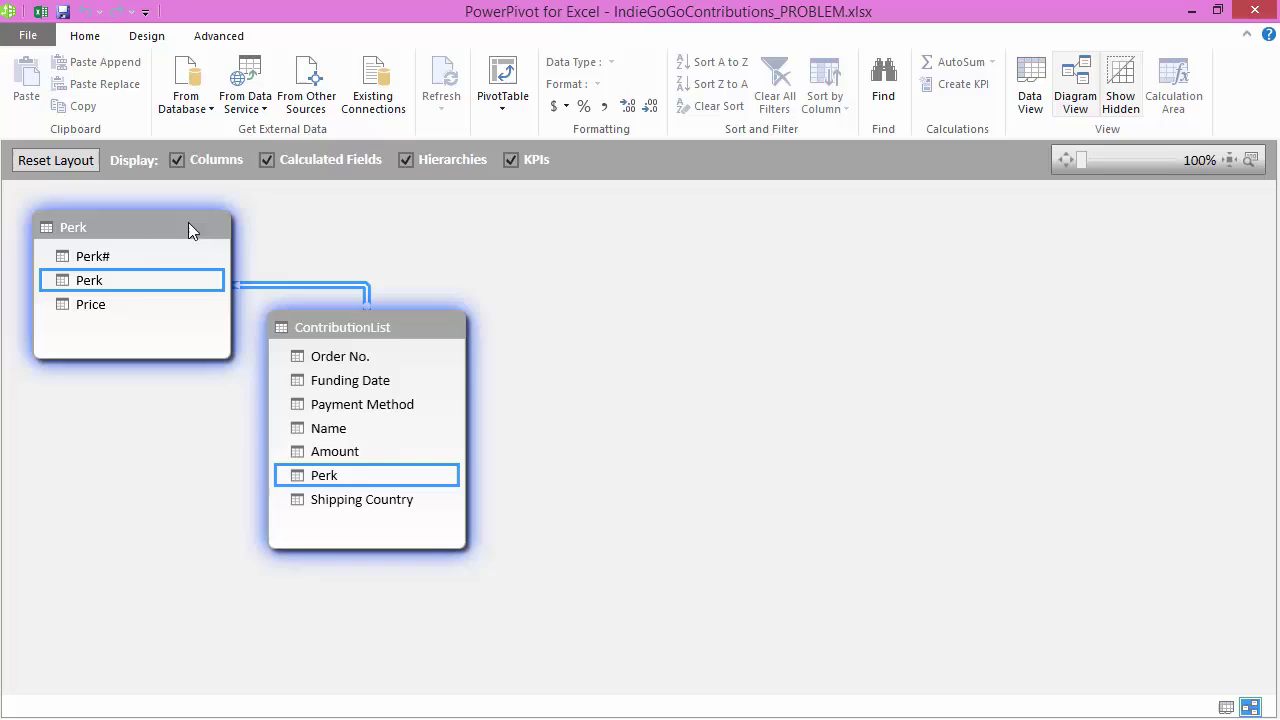
# In the Power Pivot window, go to the Perk table's data and set its Perk column to sort by the Perk# column.
pyautogui.click(149, 229)
pyautogui.rightClick(149, 229)
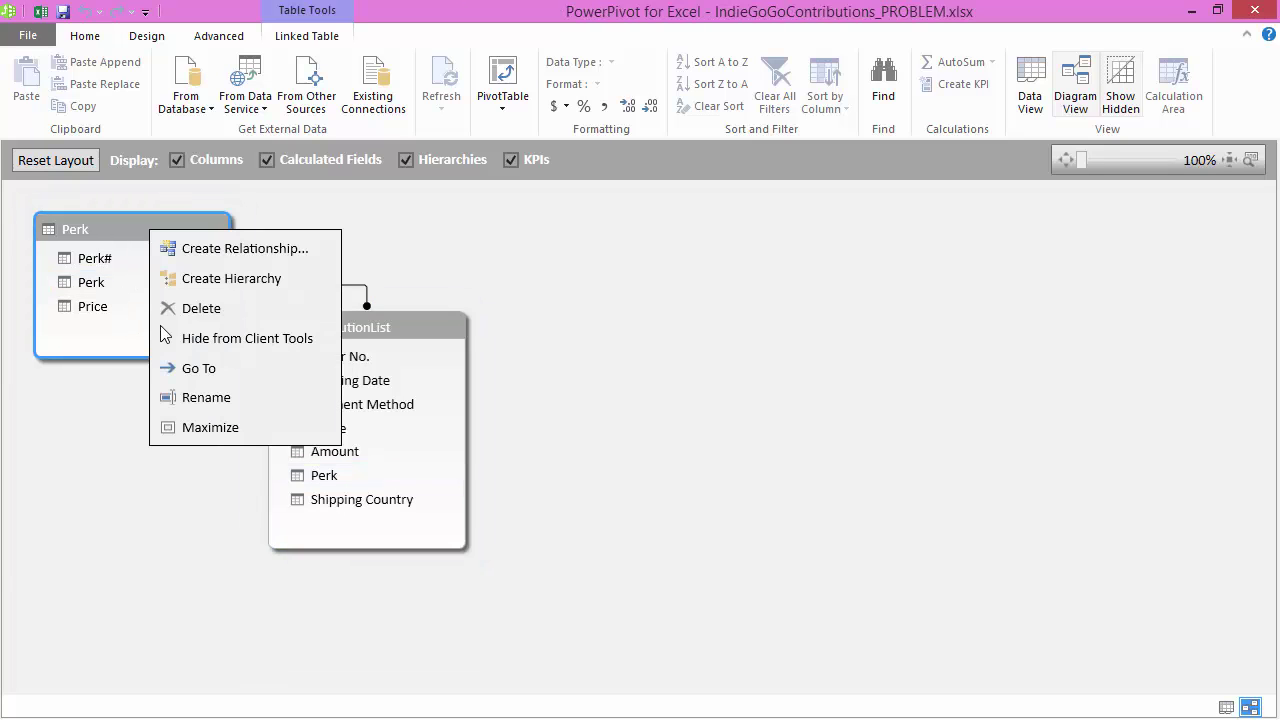
pyautogui.click(197, 369)
pyautogui.click(131, 222)
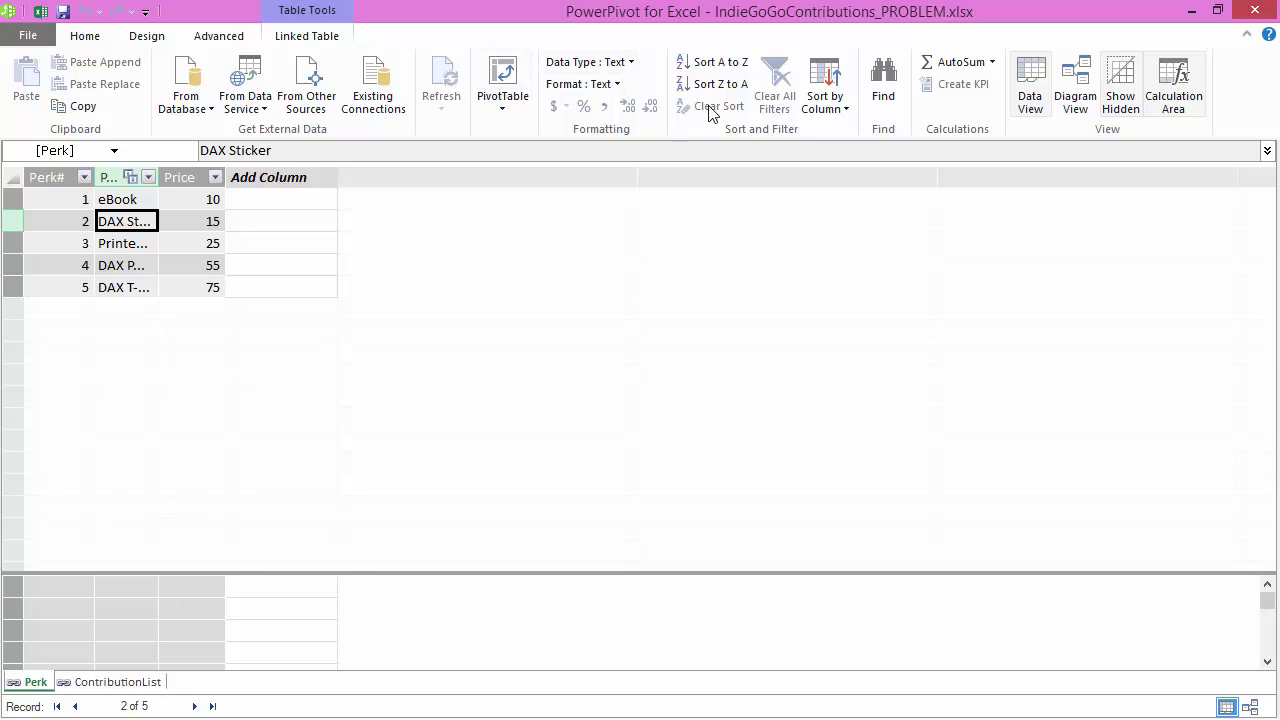
pyautogui.click(828, 112)
pyautogui.click(790, 126)
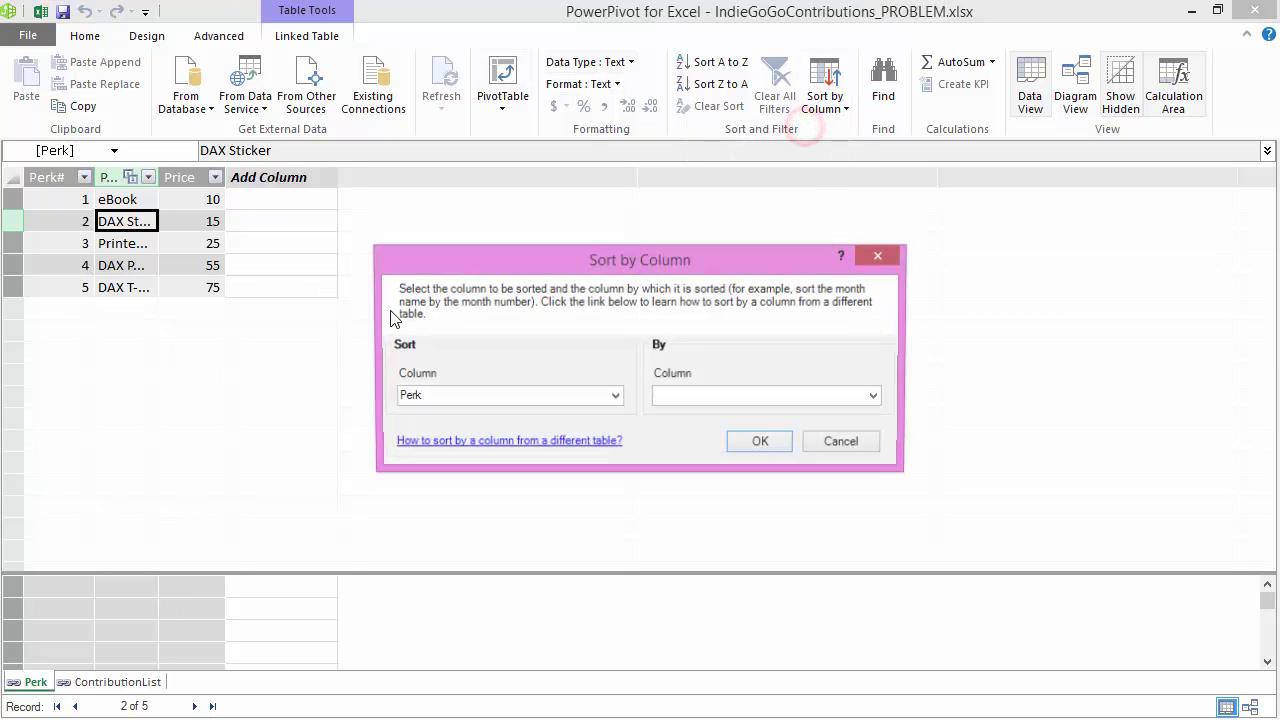
pyautogui.click(874, 398)
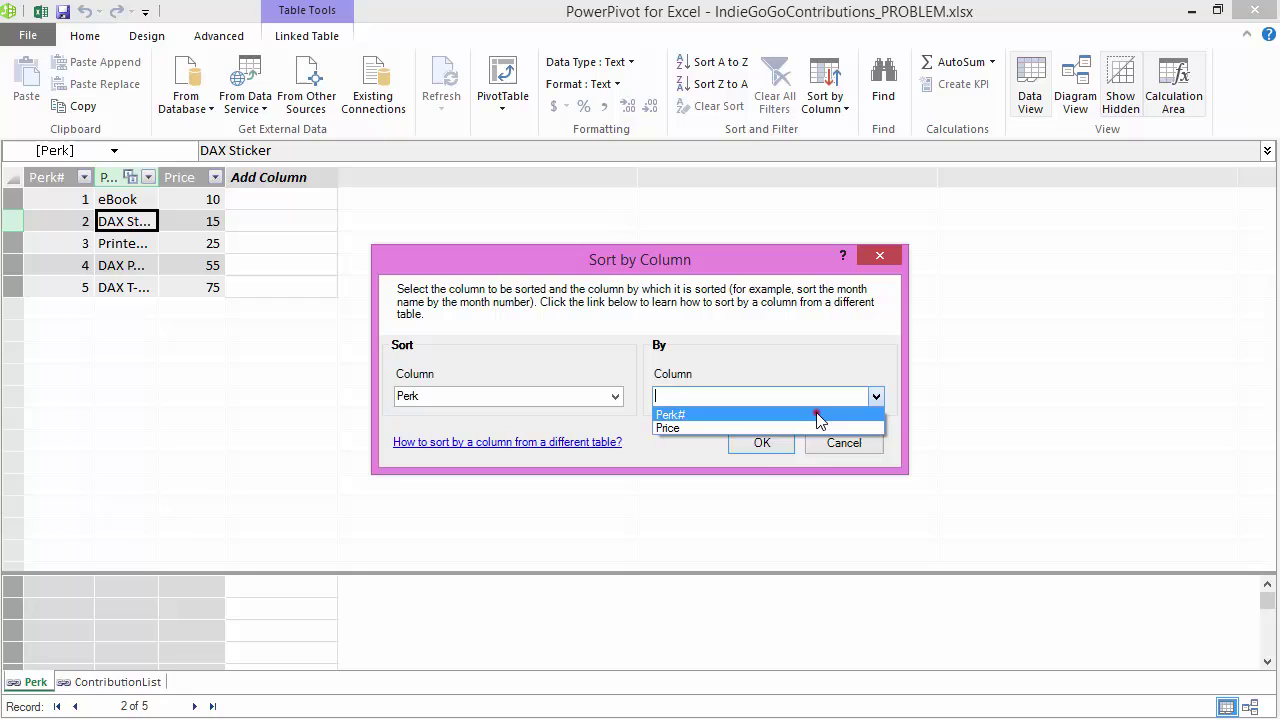
pyautogui.click(820, 412)
pyautogui.click(772, 443)
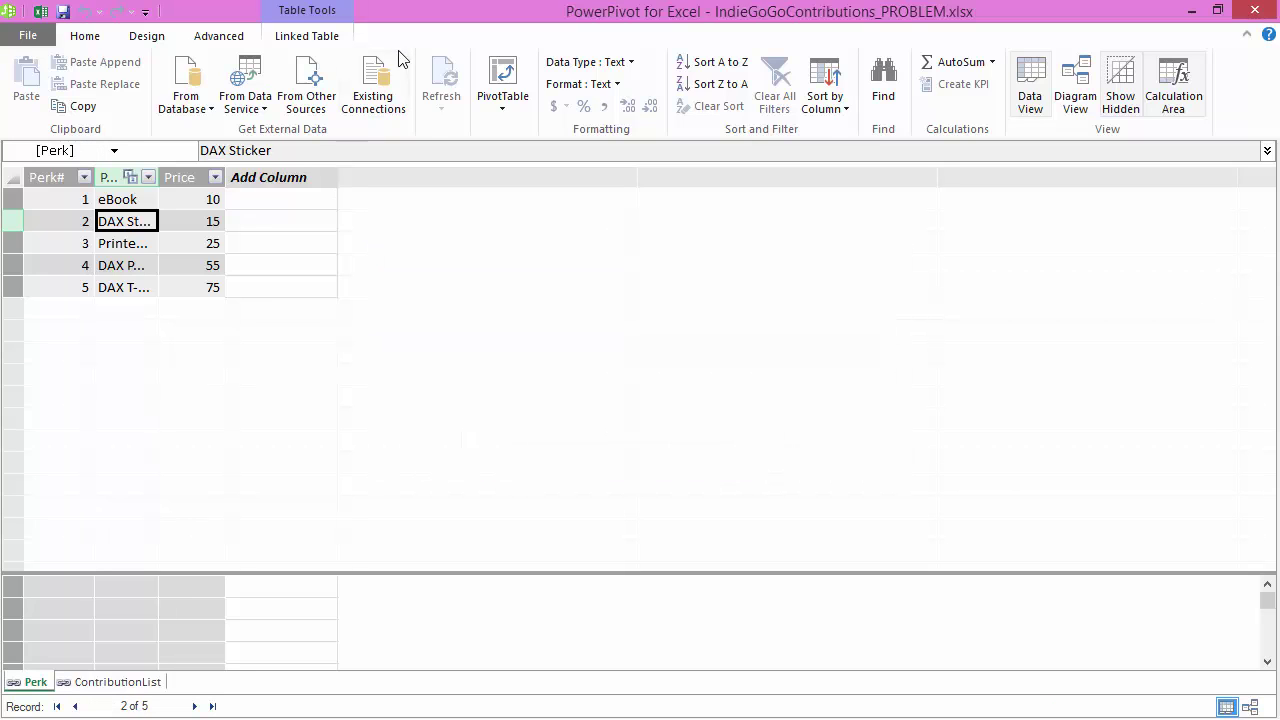
# Restore the Power Pivot window to a smaller size, move it aside, and return to the workbook so the PivotTable takes the new perk order.
pyautogui.doubleClick(403, 8)
pyautogui.moveTo(403, 8); pyautogui.dragTo(787, 198)
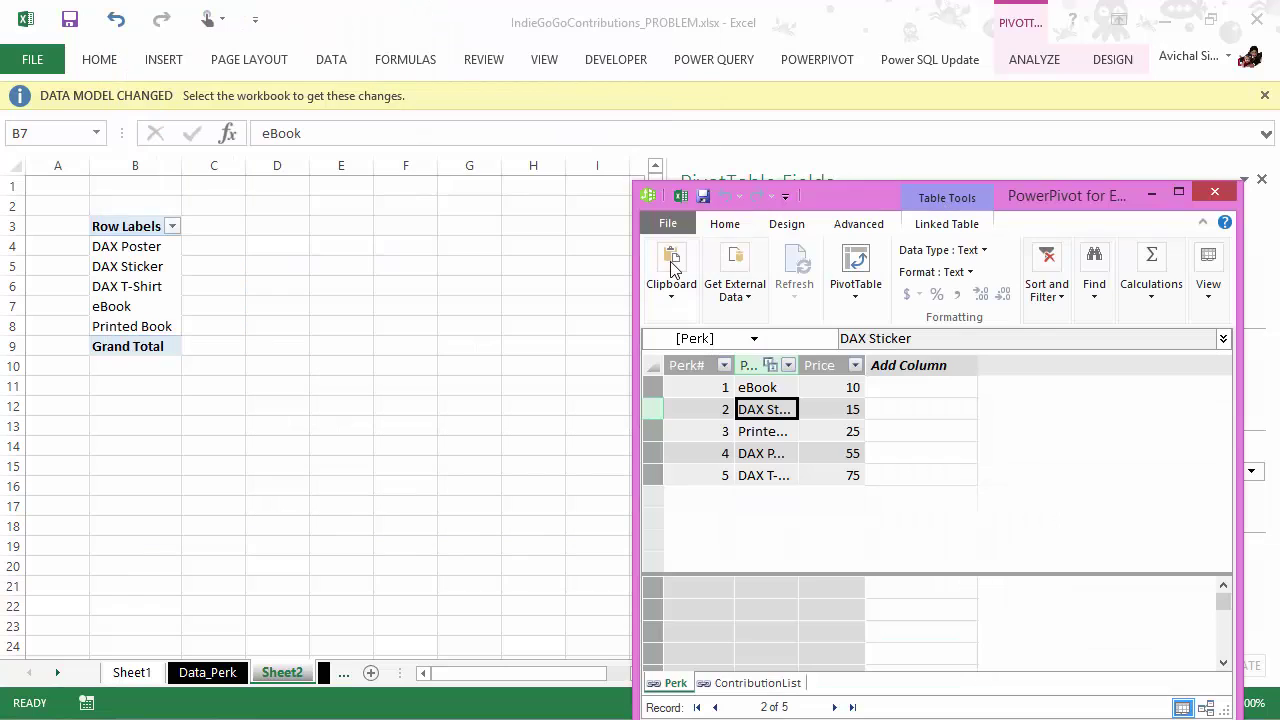
pyautogui.click(197, 262)
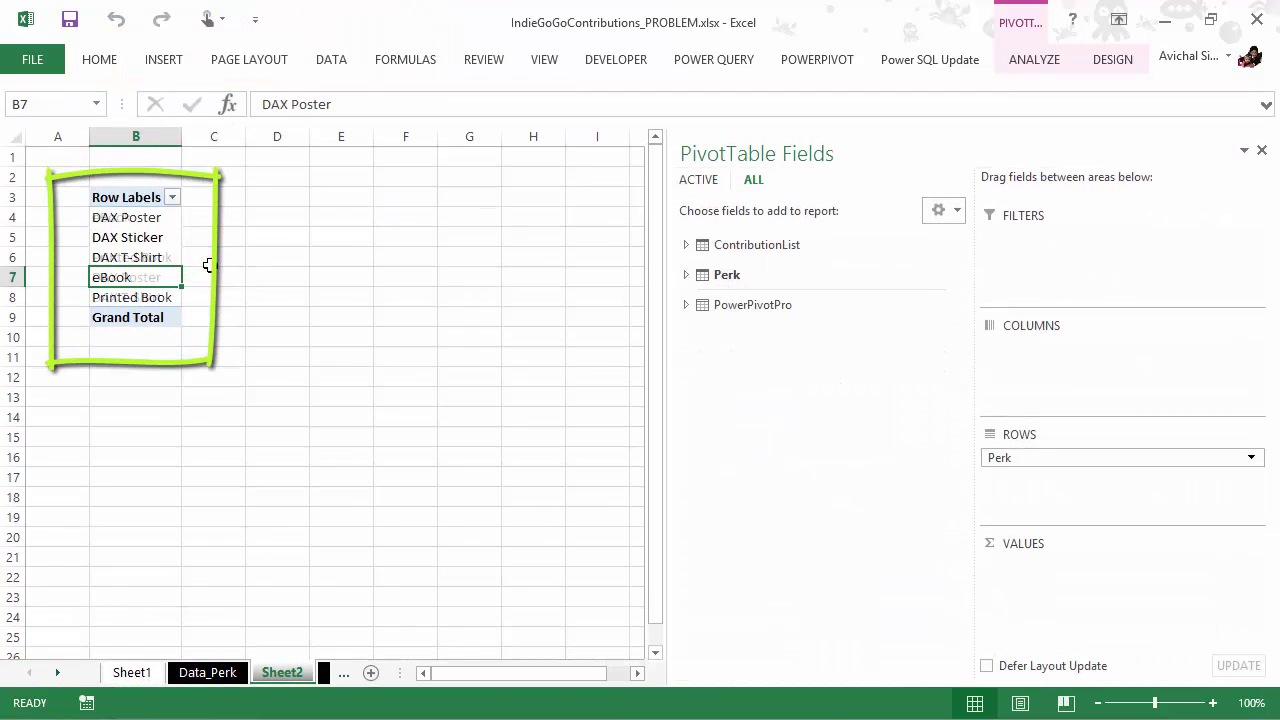
pyautogui.click(160, 222)
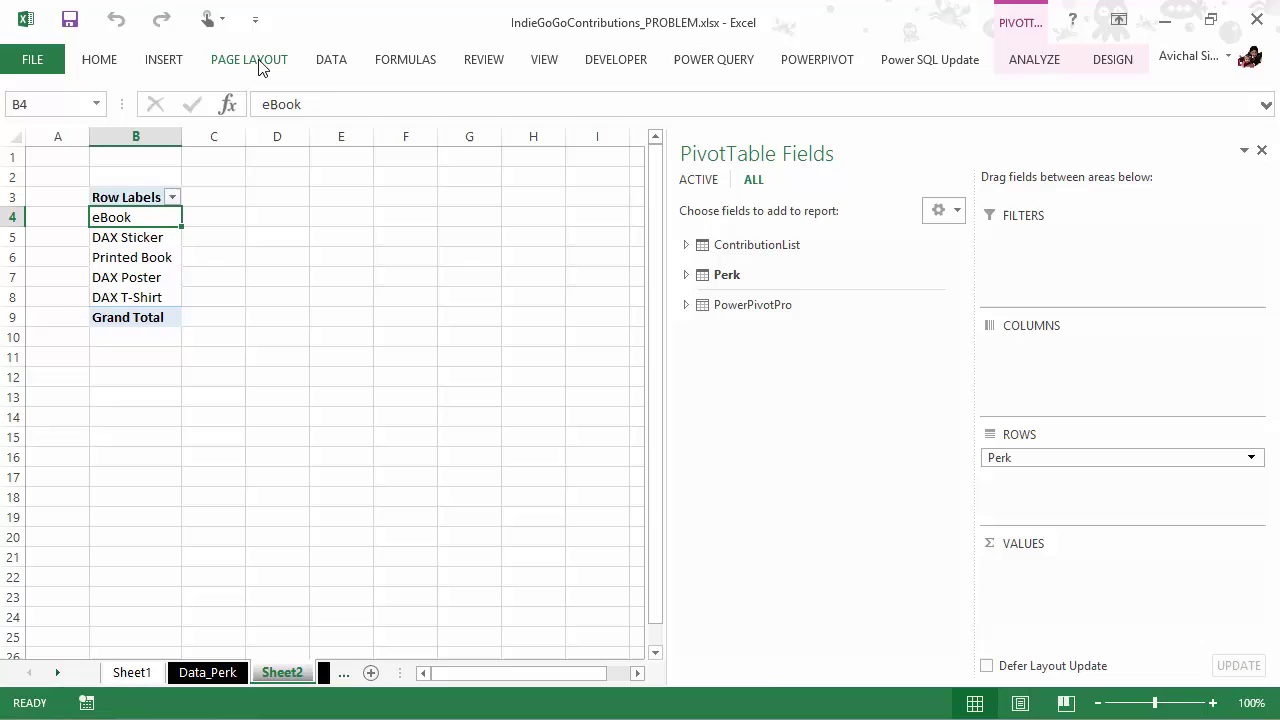
# Create a calculated field in the Perk table named ContributionCount_Selected Level with the formula =COUNTROWS(ContributionList).
pyautogui.click(341, 62)
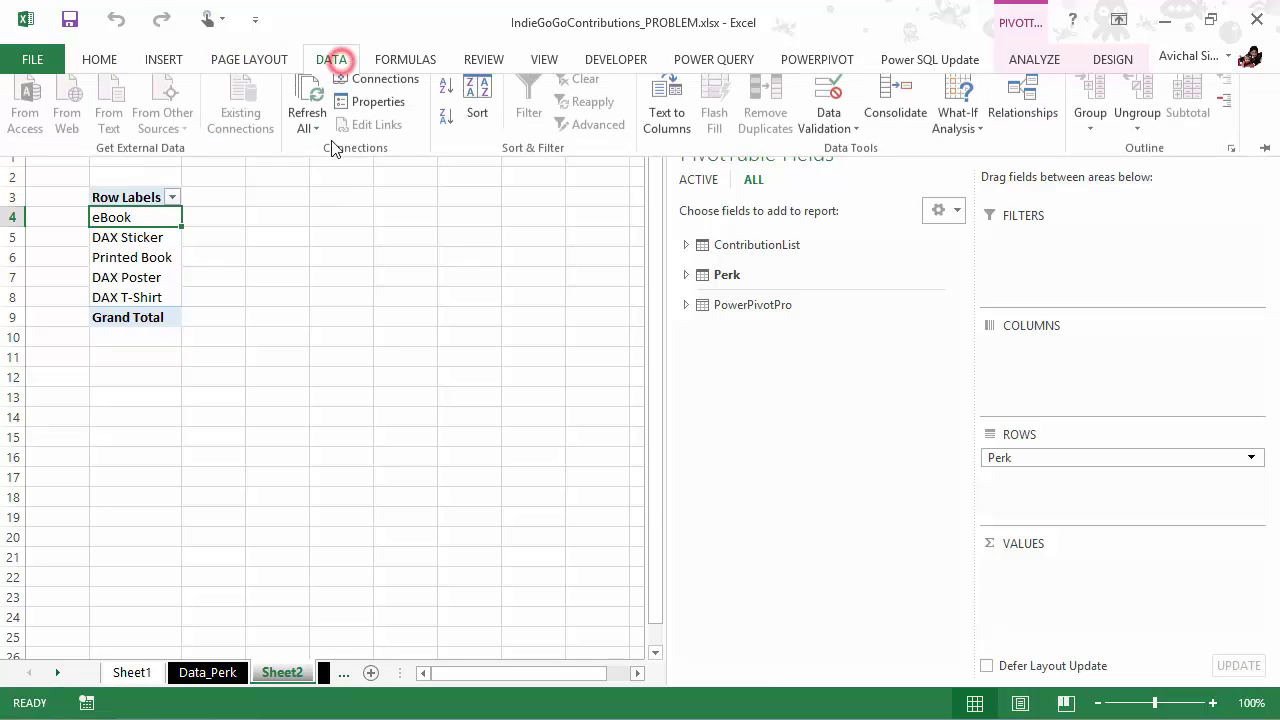
pyautogui.click(818, 60)
pyautogui.click(97, 120)
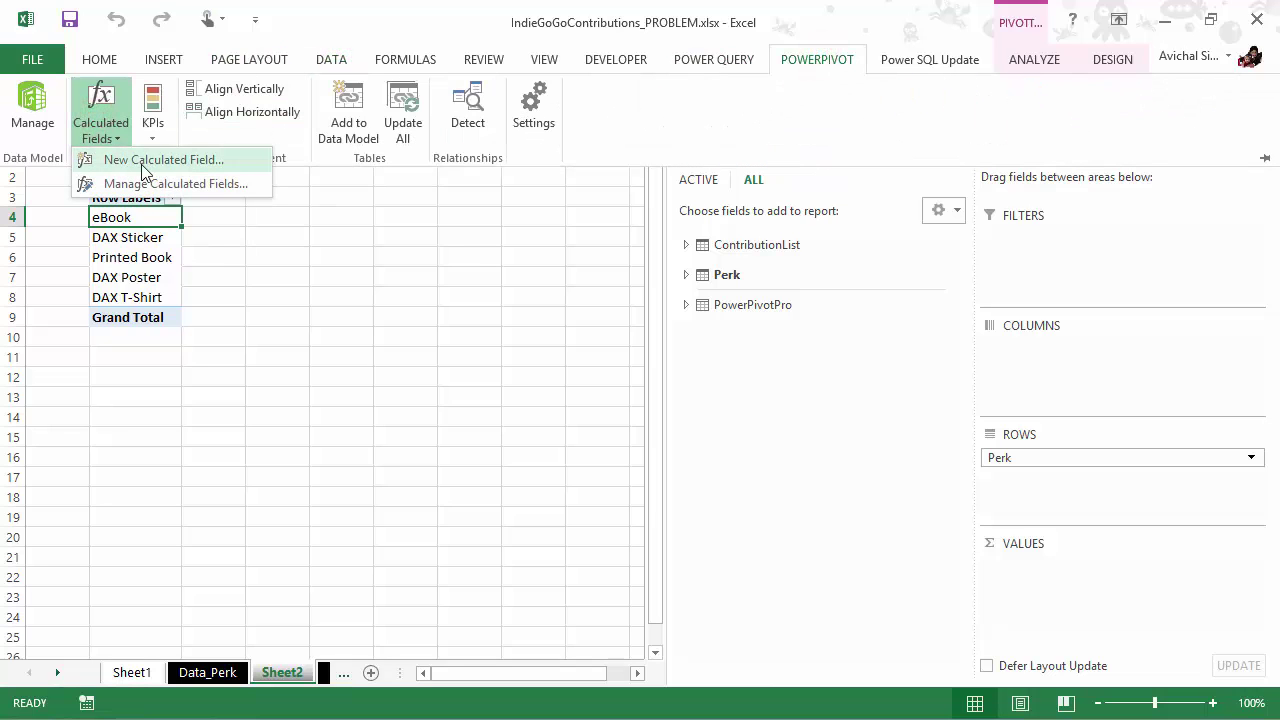
pyautogui.click(141, 163)
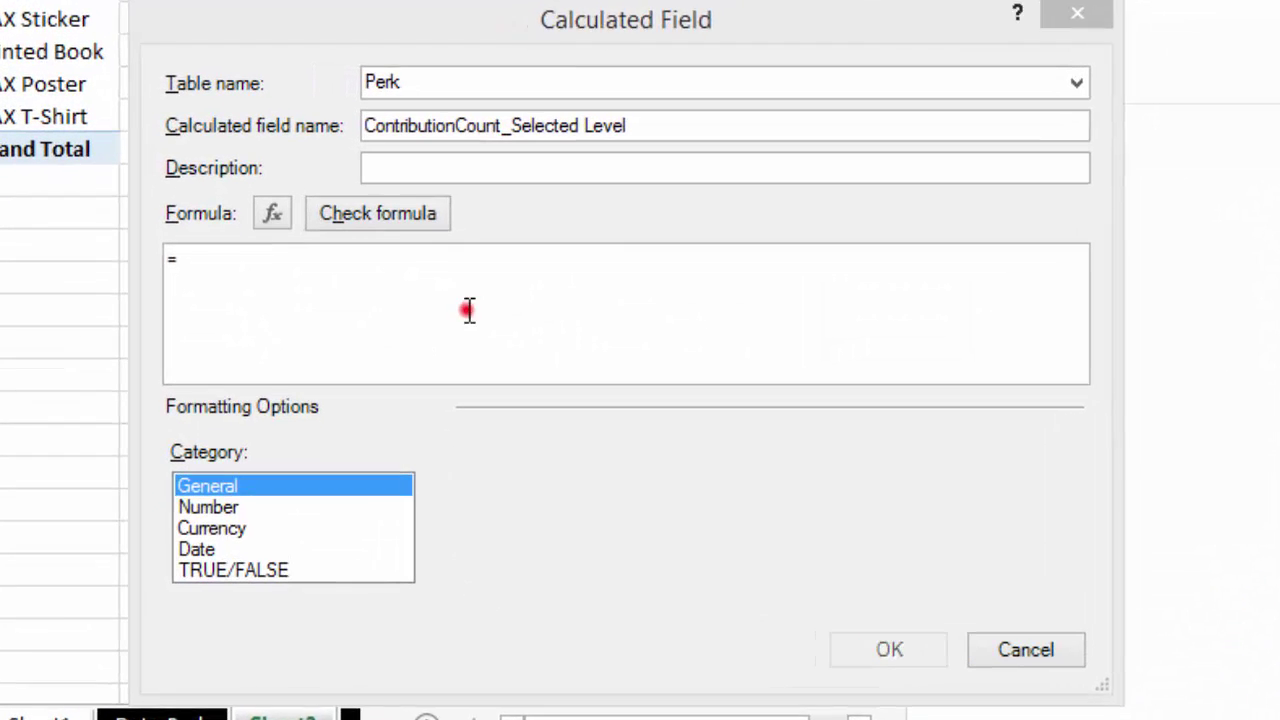
pyautogui.write('COUNTROWS(ContributionList)')
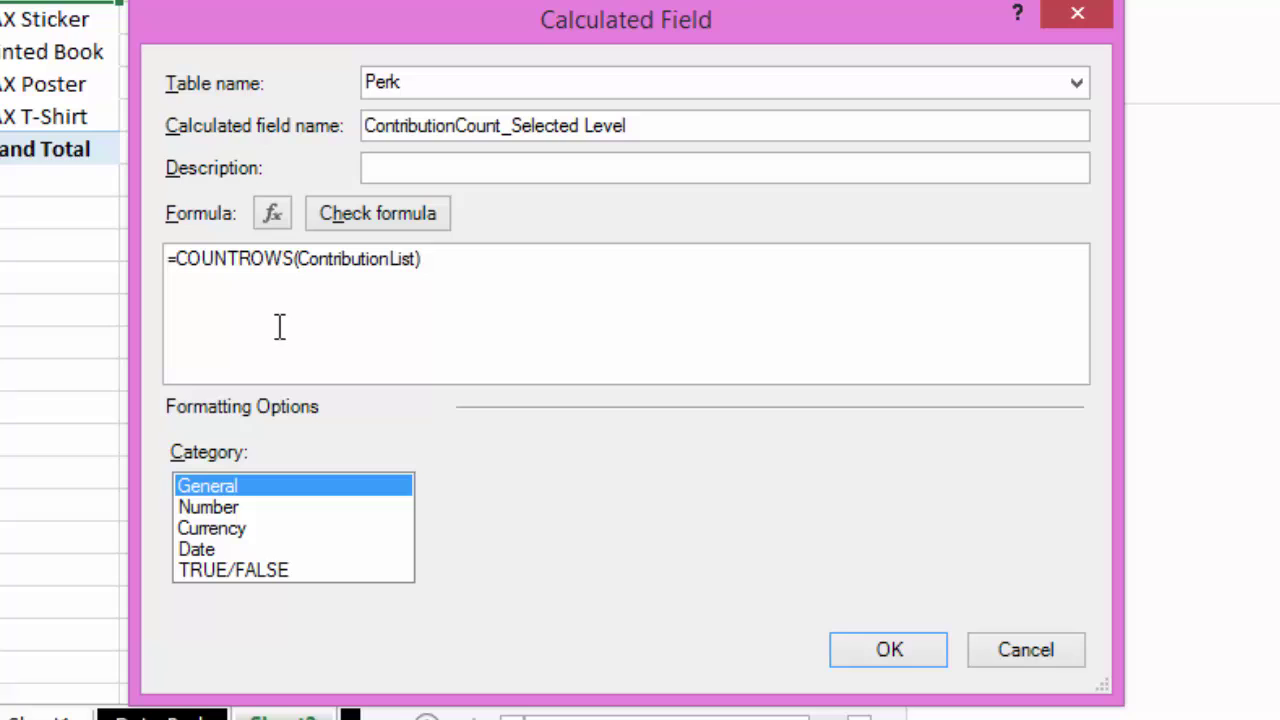
# Check the COUNTROWS formula, format the calculated field as a Whole Number, and save it to the PivotTable.
pyautogui.click(397, 215)
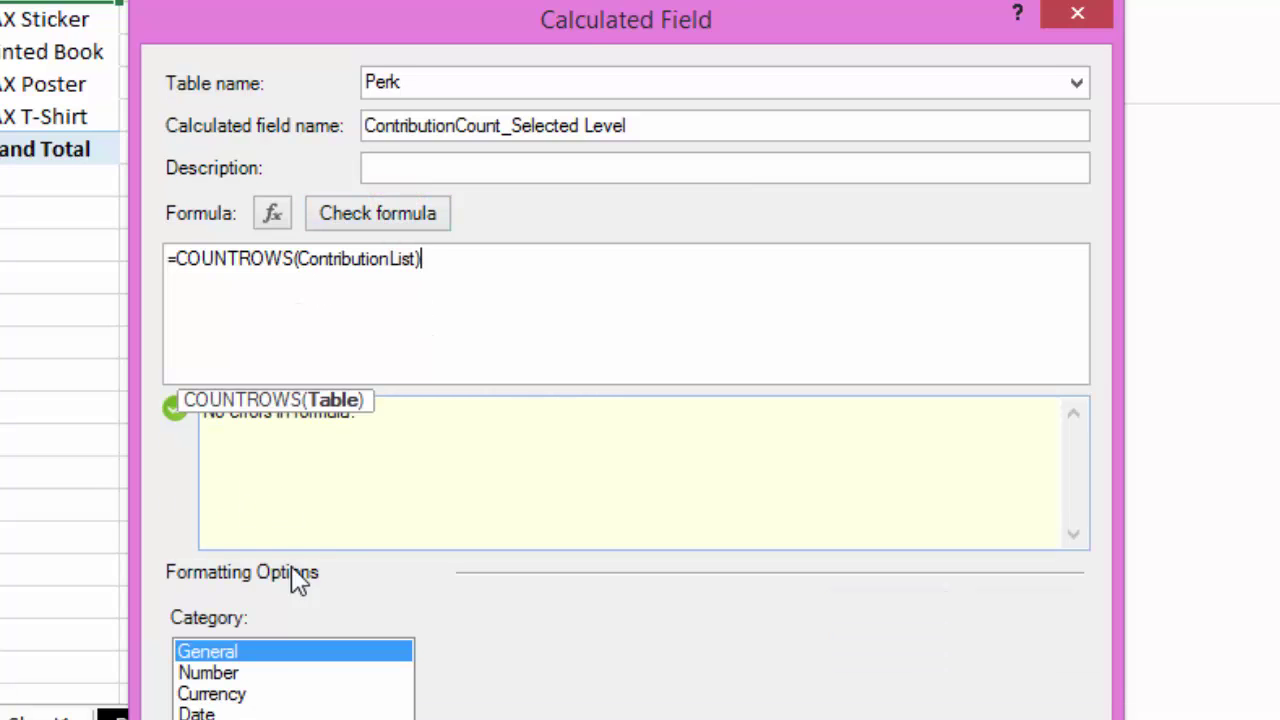
pyautogui.click(238, 673)
pyautogui.click(762, 653)
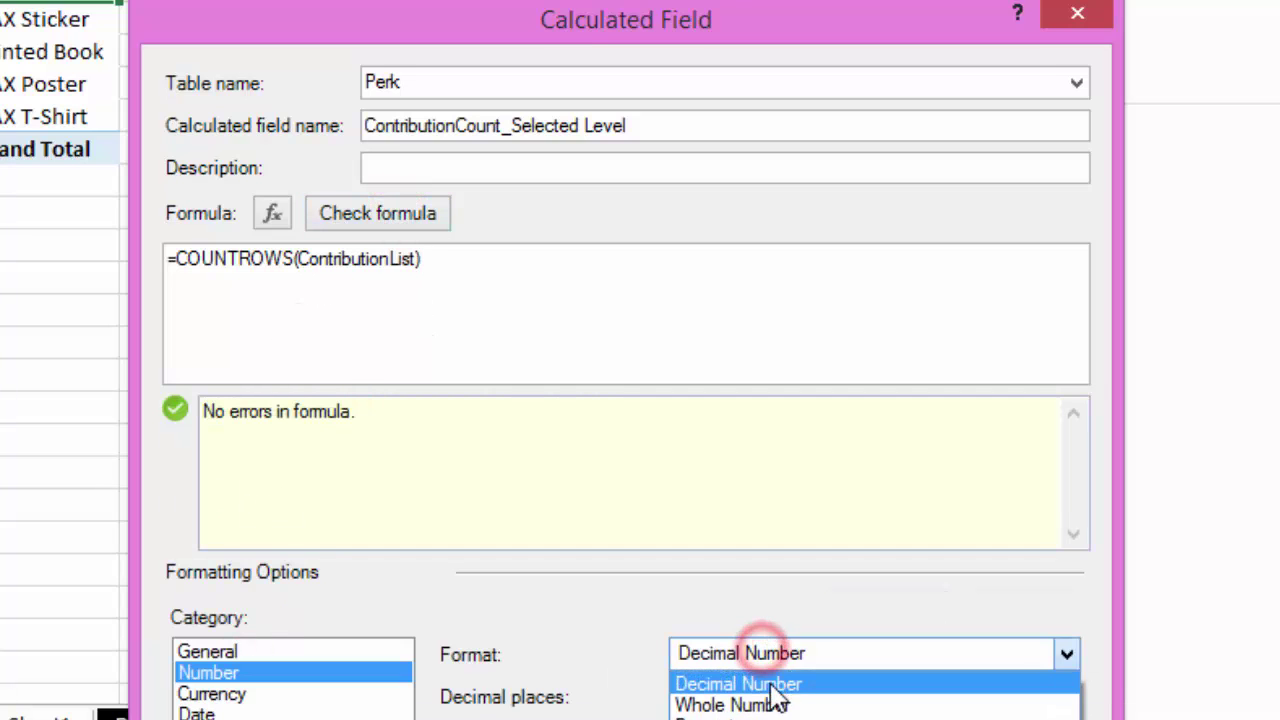
pyautogui.click(762, 703)
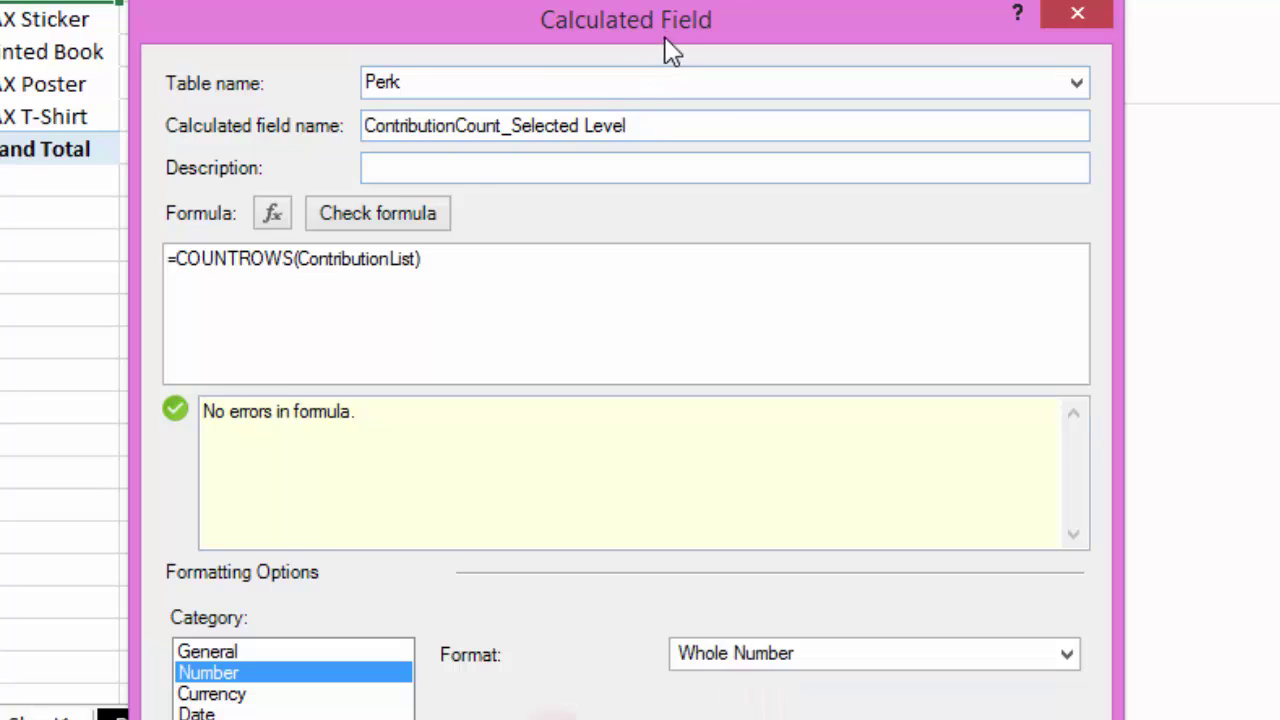
pyautogui.moveTo(666, 44); pyautogui.dragTo(866, 0)
pyautogui.click(1090, 611)
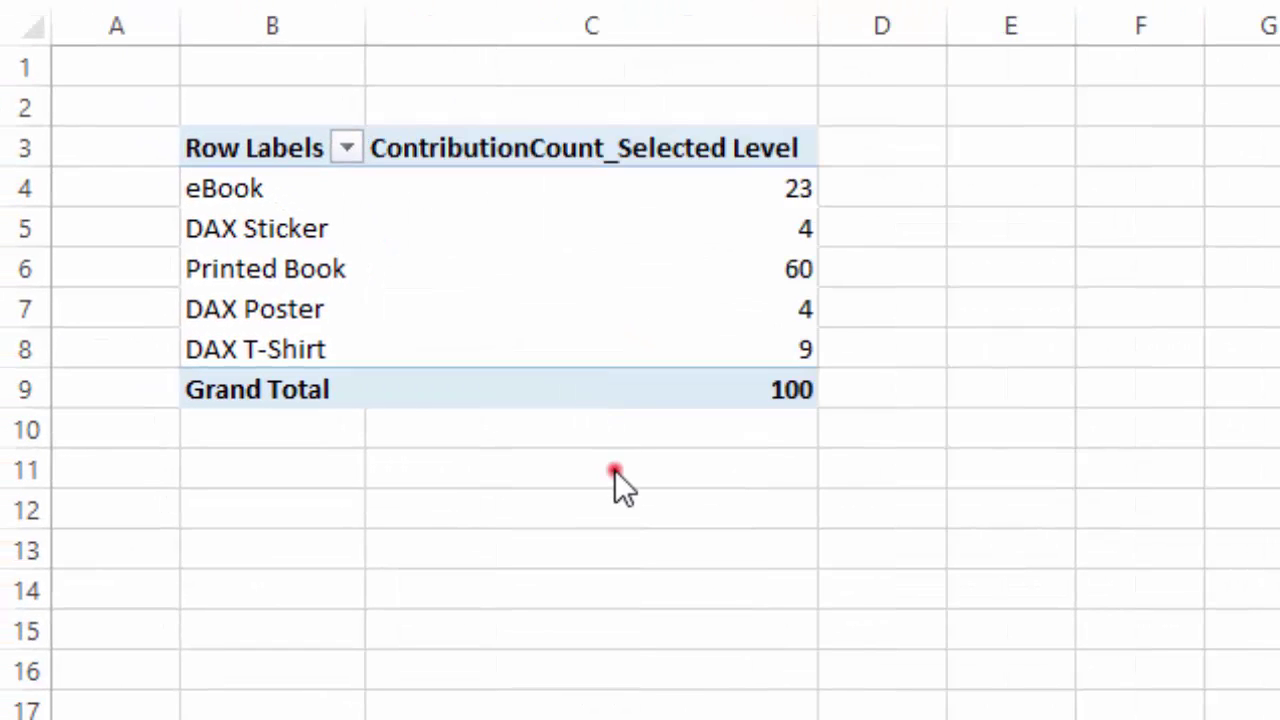
pyautogui.click(615, 470)
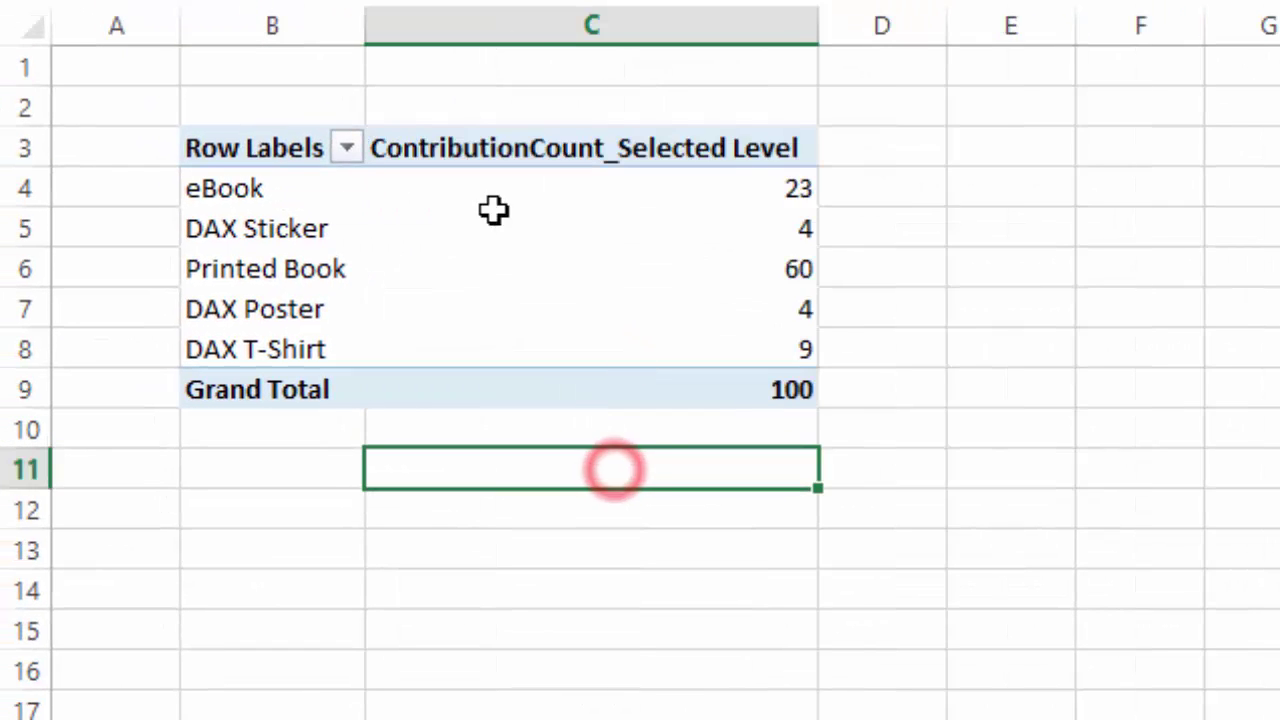
pyautogui.click(603, 190)
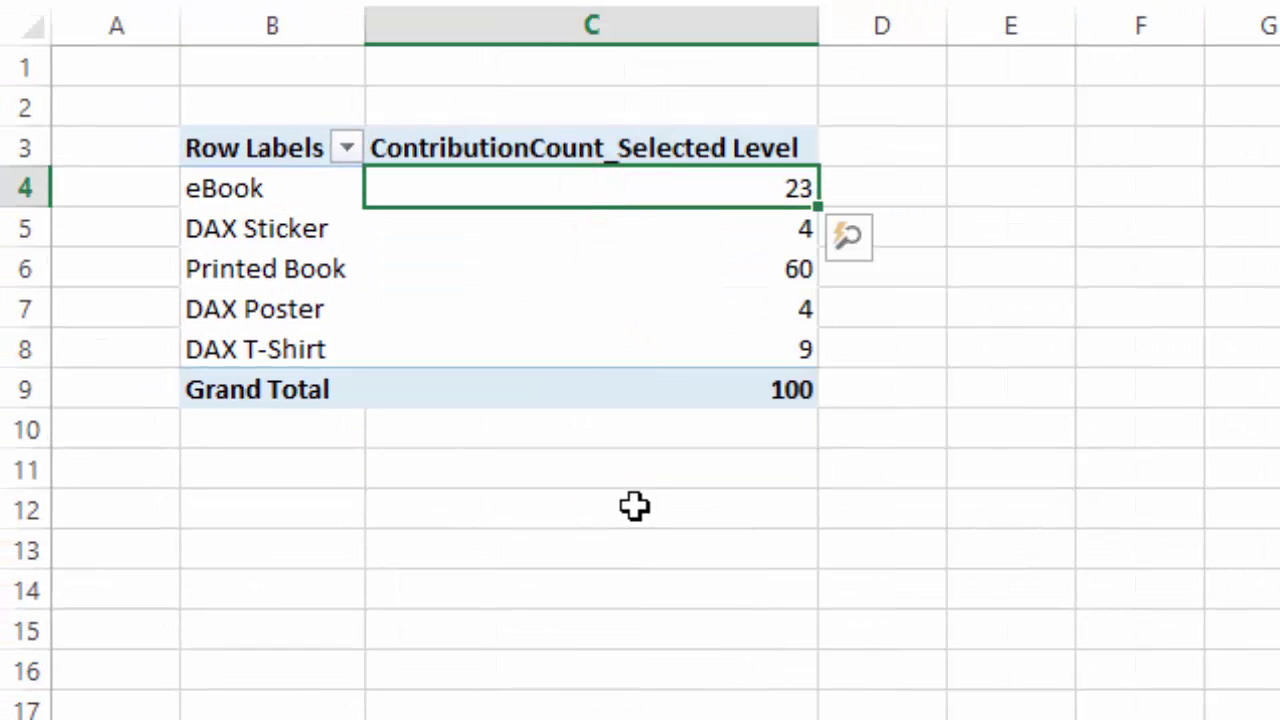
pyautogui.click(722, 289)
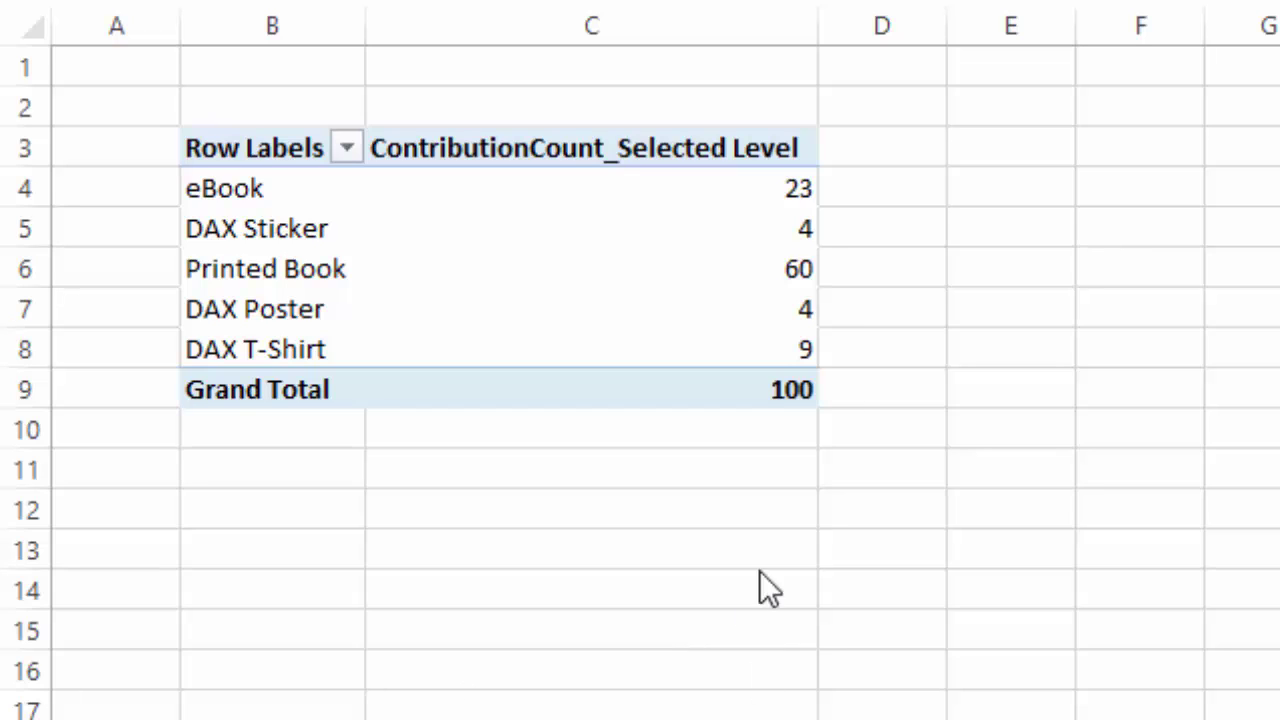
pyautogui.click(806, 232)
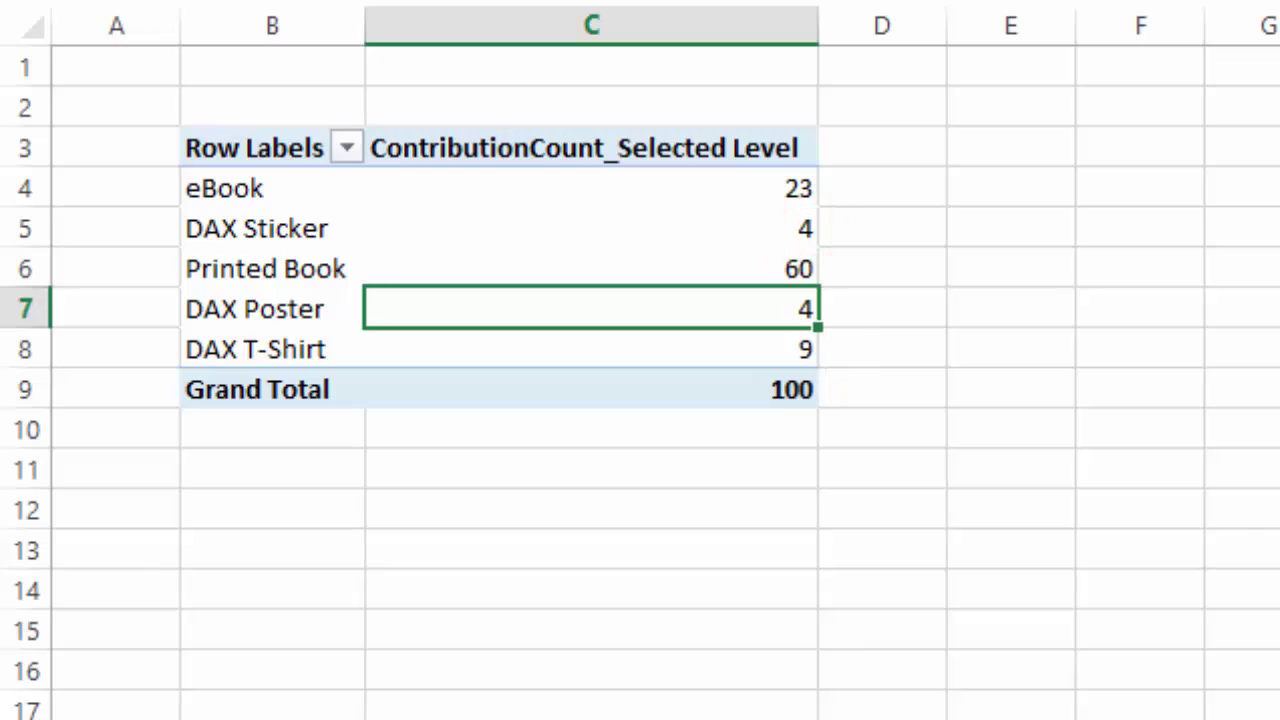
# Start calculated field ContributionCount_Selected Level or HIGHER with formula =CALCULATE([ContributionCount_Selected Level], FILTER(ALL(Perk), Perk[Perk#] >= MIN(Perk[Perk#]))).
pyautogui.click(236, 34)
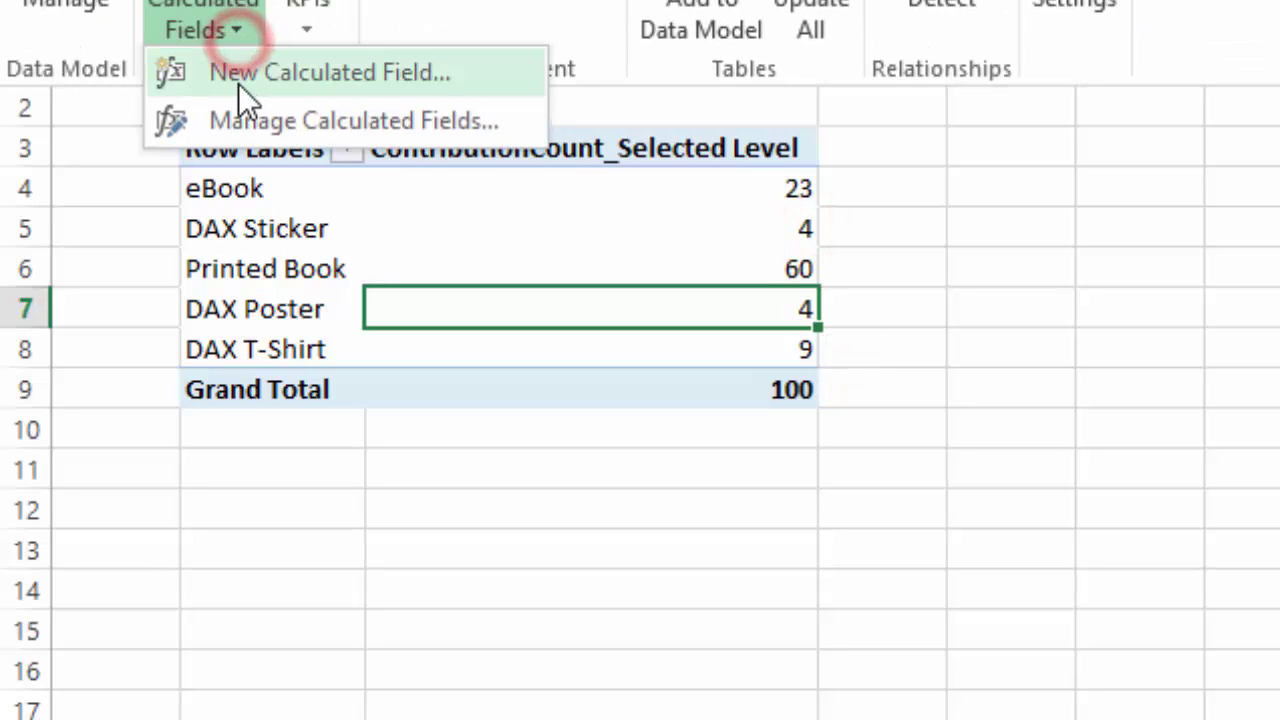
pyautogui.click(242, 90)
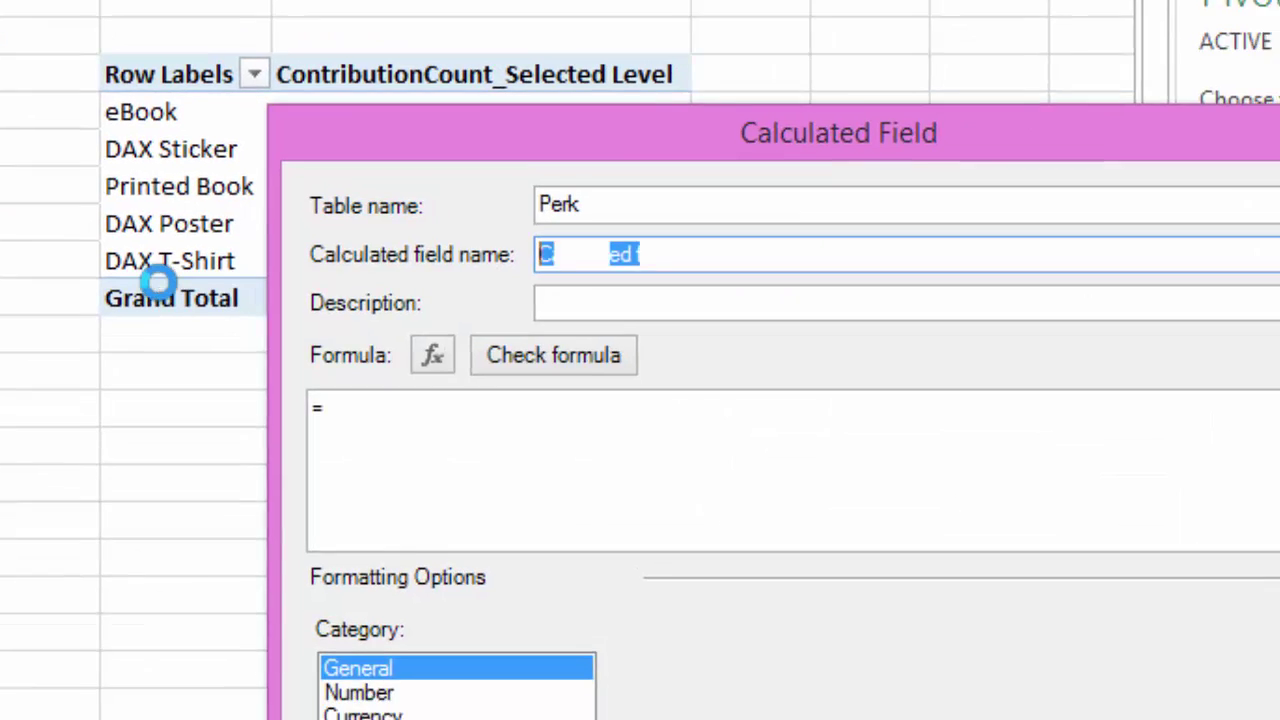
pyautogui.write('ContributionCount_Selected Level or HIGHER')
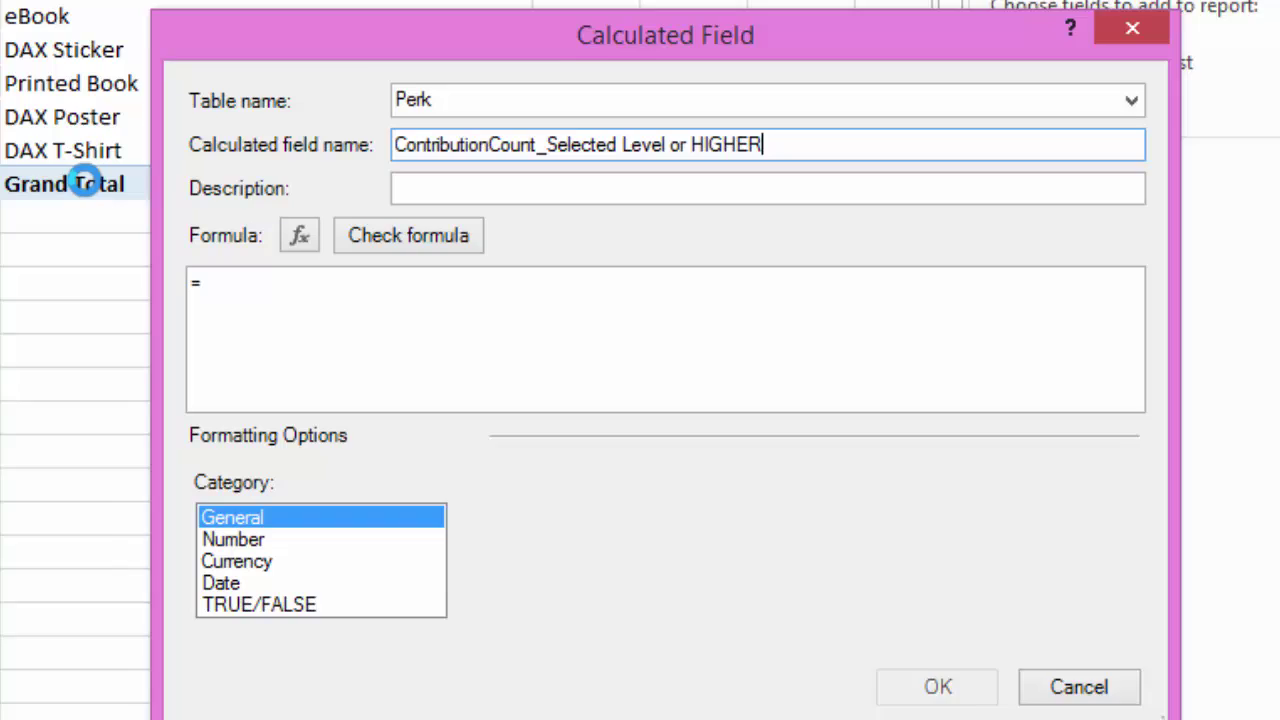
pyautogui.click(462, 314)
pyautogui.hotkey('ctrl', 'v')
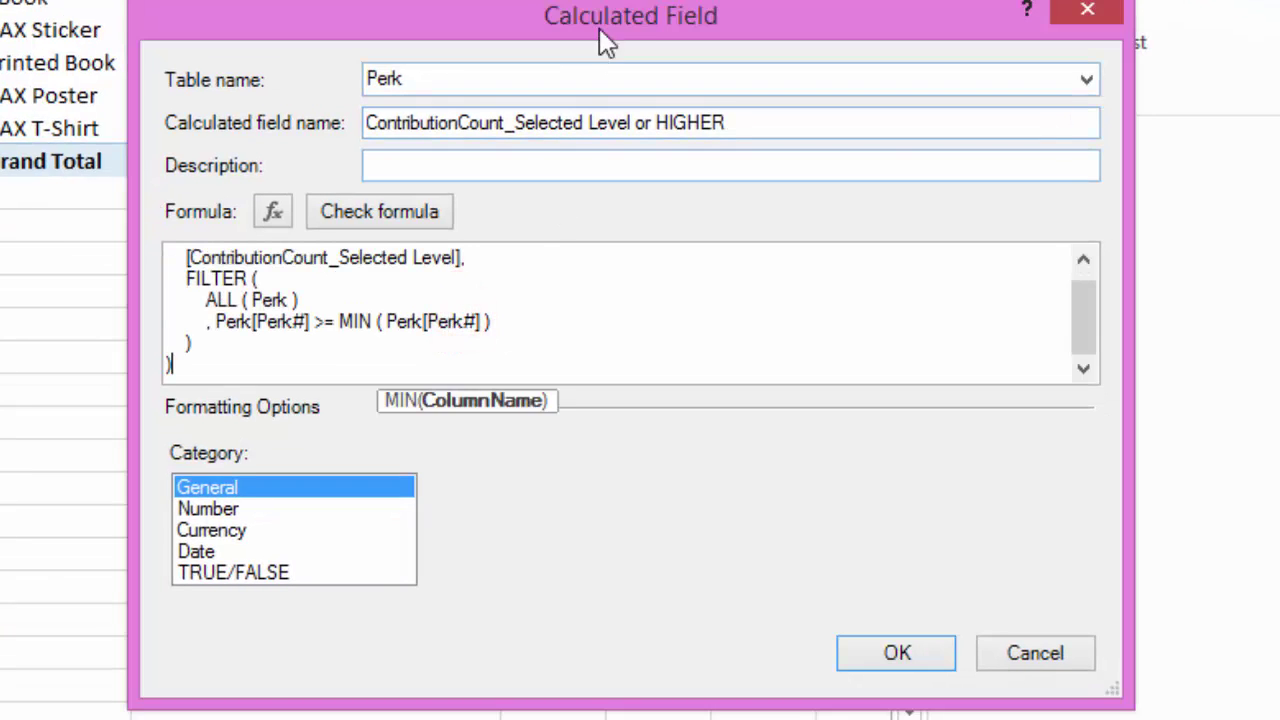
# Move and enlarge the Calculated Field dialog to show the whole CALCULATE formula, and check the formula for errors.
pyautogui.click(630, 12)
pyautogui.moveTo(628, 30); pyautogui.dragTo(525, 0)
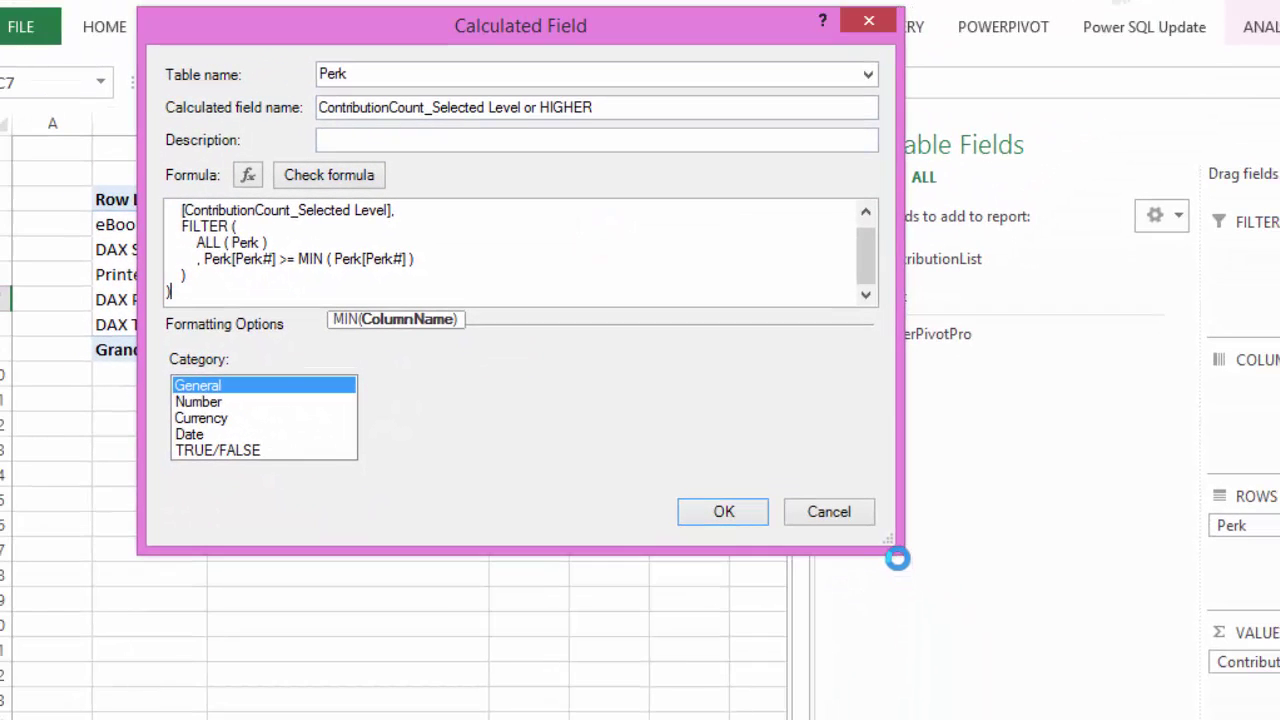
pyautogui.moveTo(897, 558); pyautogui.dragTo(1180, 708)
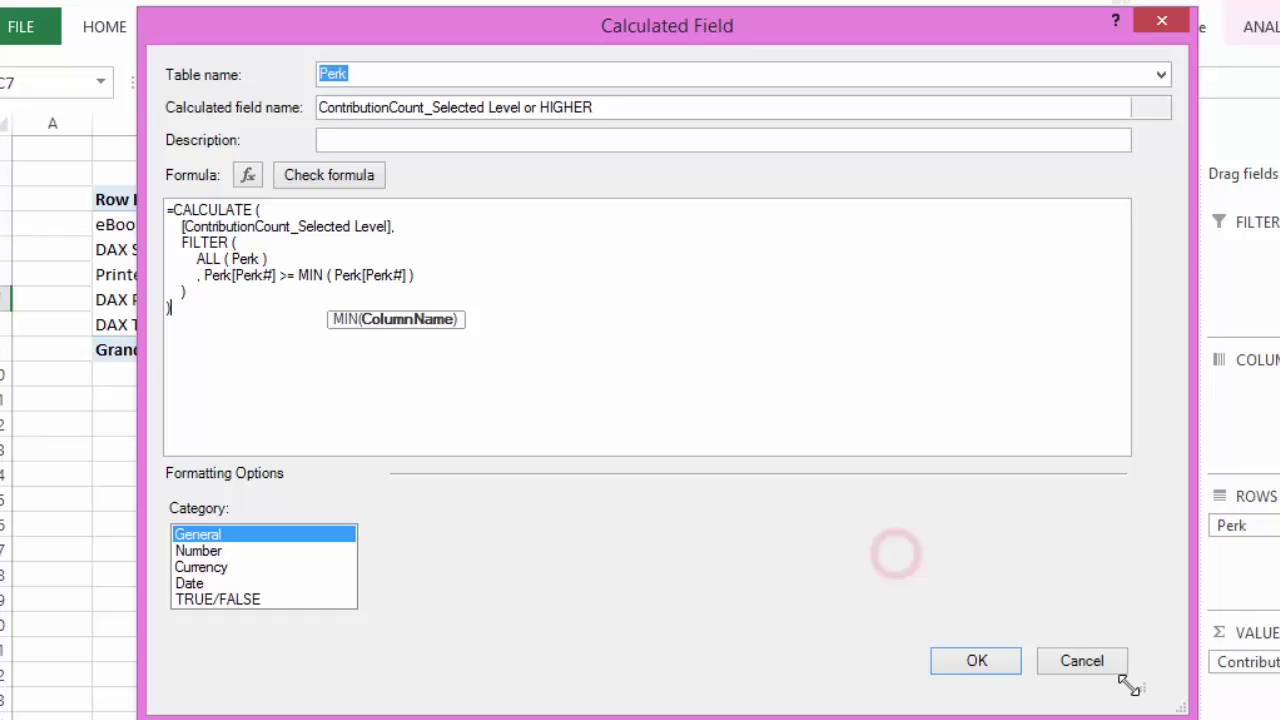
pyautogui.click(345, 178)
# Format the ContributionCount_Selected Level or HIGHER calculated field as a Whole Number with a 1000 separator and save it to the PivotTable.
pyautogui.click(228, 588)
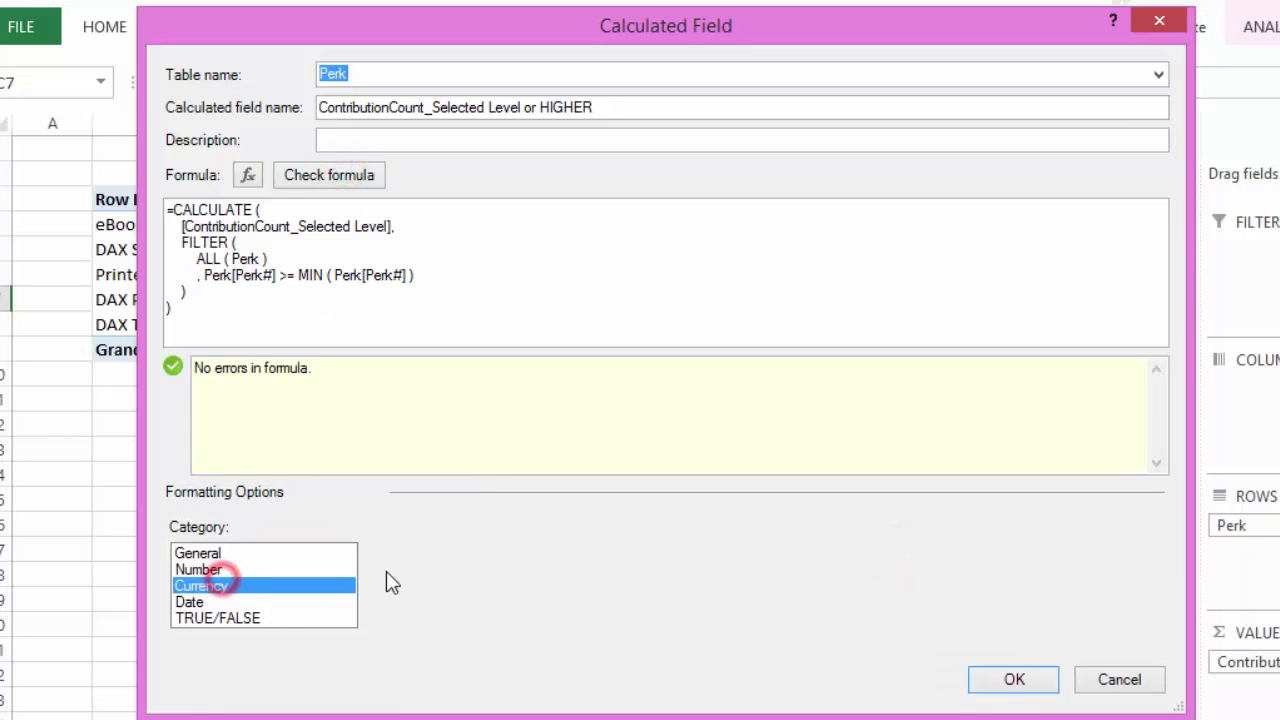
pyautogui.click(250, 570)
pyautogui.click(668, 556)
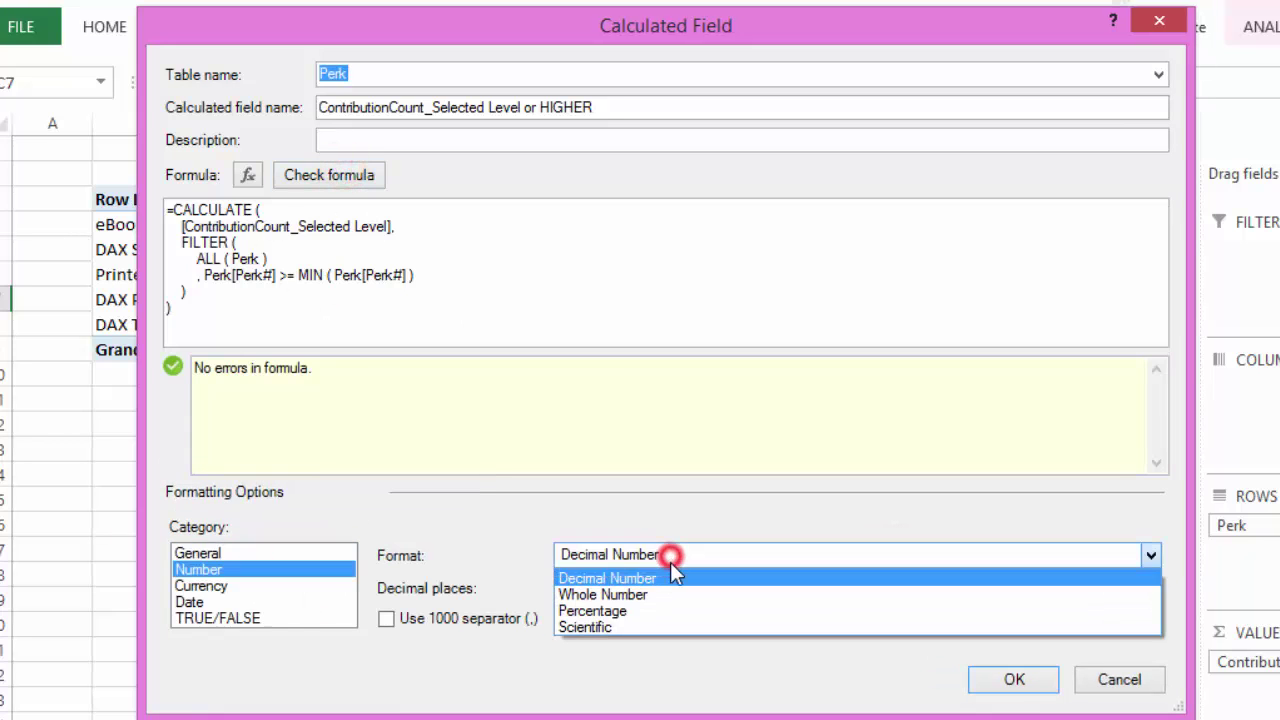
pyautogui.click(620, 594)
pyautogui.click(463, 617)
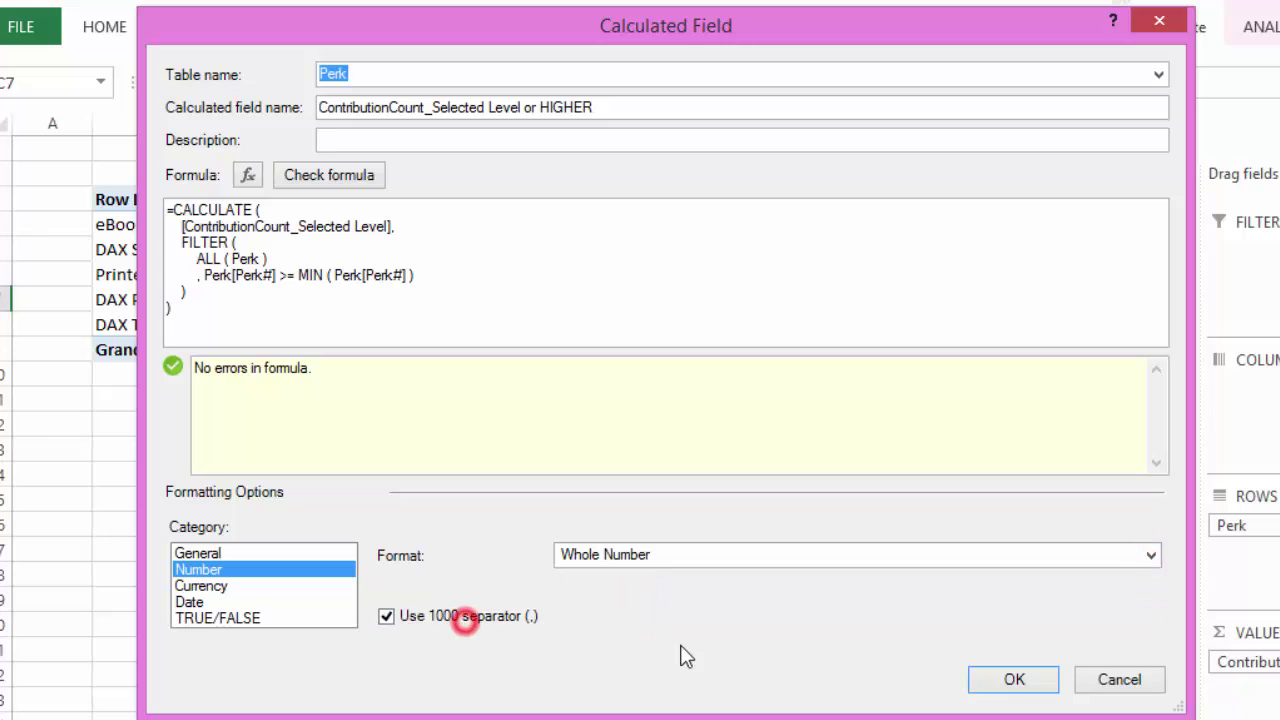
pyautogui.click(978, 679)
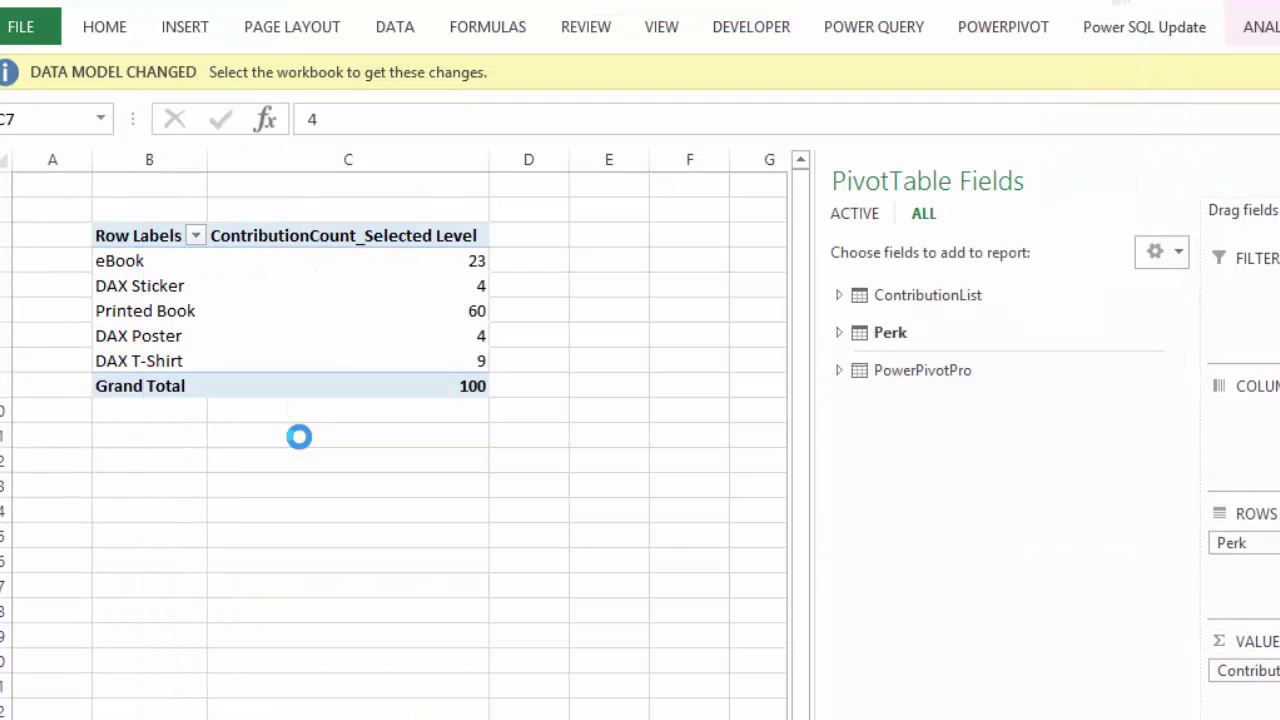
# Apply orange gradient data bars to all ContributionCount_Selected Level or HIGHER values for Perk, leaving out the grand total.
pyautogui.click(571, 379)
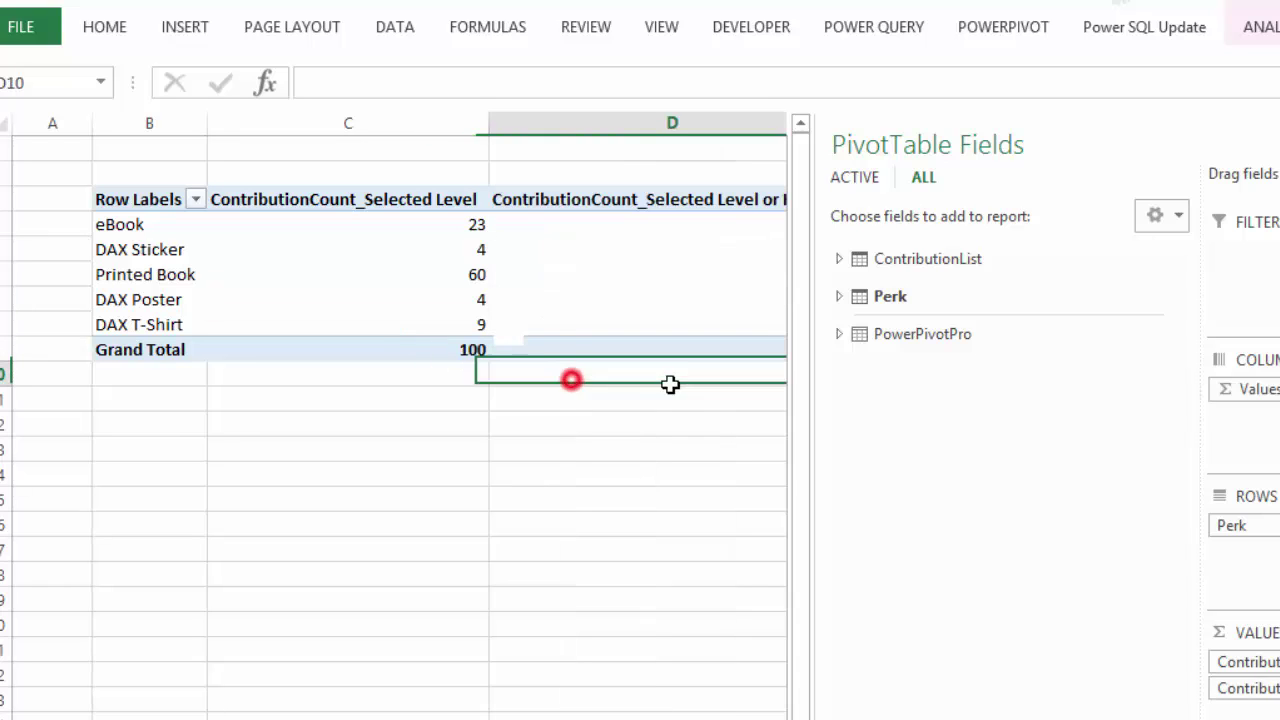
pyautogui.click(615, 222)
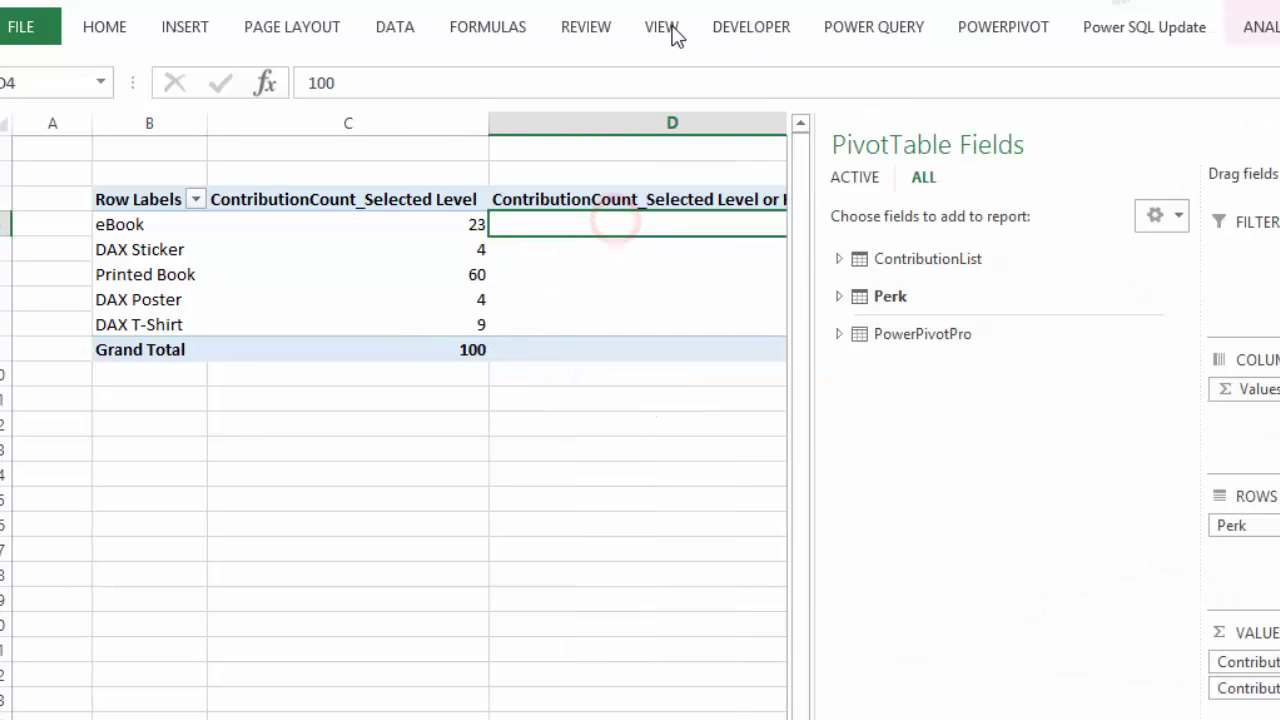
pyautogui.click(105, 27)
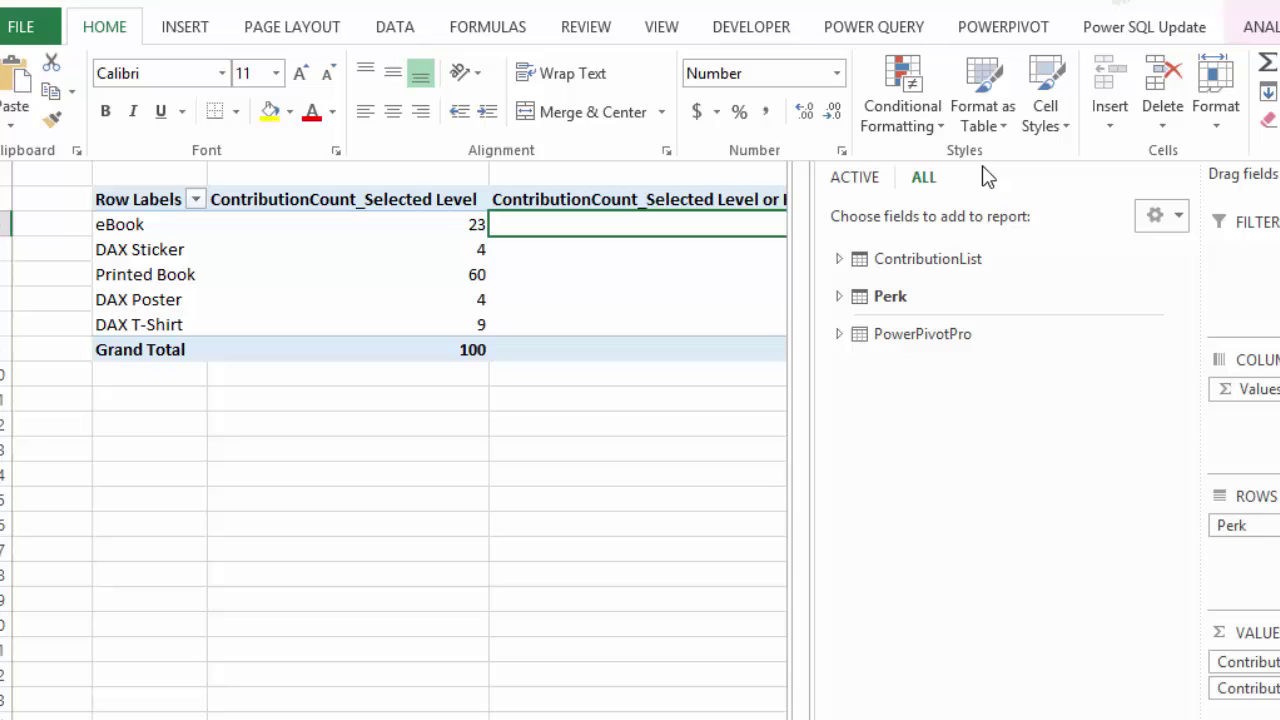
pyautogui.click(923, 124)
pyautogui.click(943, 278)
pyautogui.click(1108, 356)
pyautogui.click(758, 252)
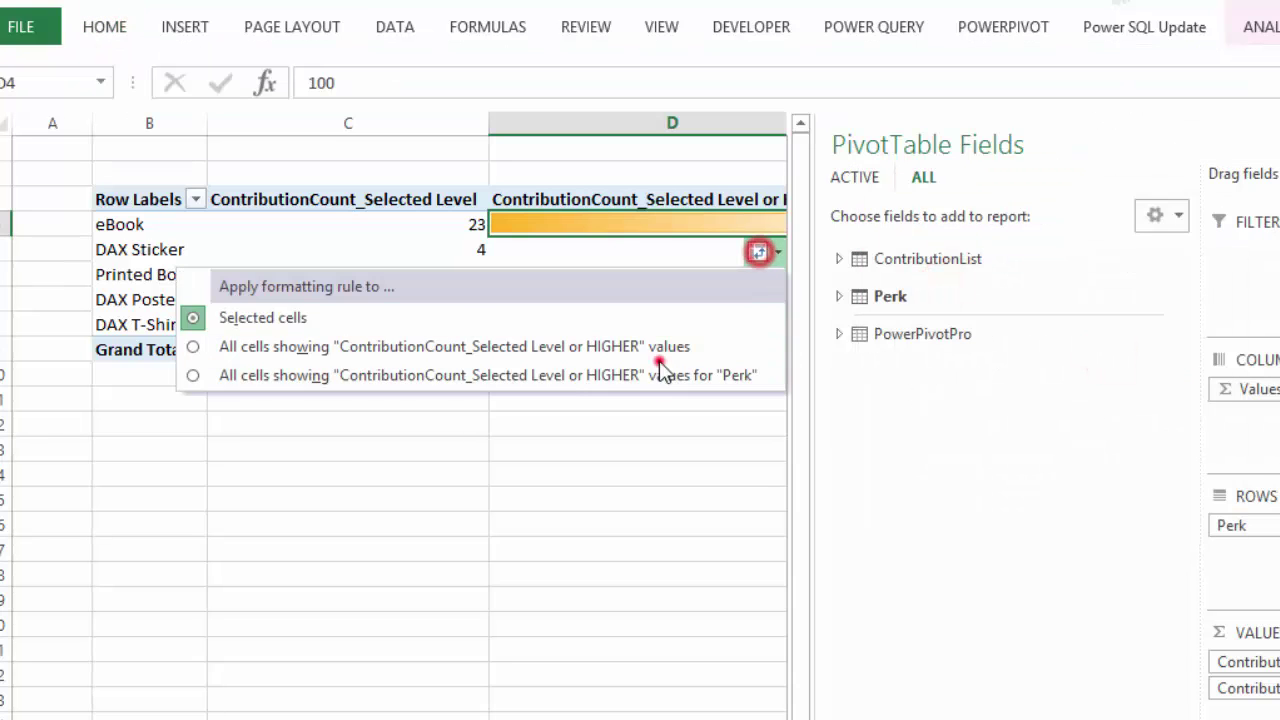
pyautogui.click(563, 369)
pyautogui.click(557, 434)
# Apply blue gradient data bars to all ContributionCount_Selected Level values for Perk, leaving out the grand total.
pyautogui.click(437, 229)
pyautogui.click(102, 30)
pyautogui.click(905, 112)
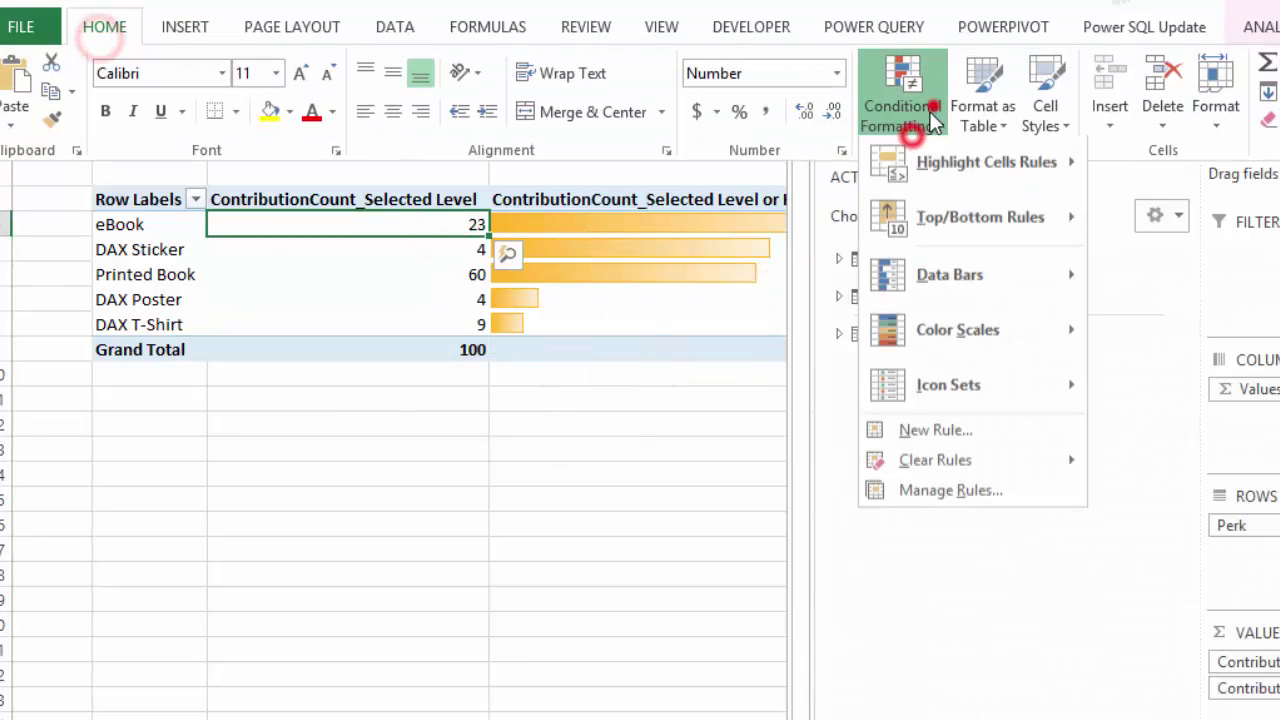
pyautogui.click(930, 276)
pyautogui.click(1108, 303)
pyautogui.click(508, 224)
pyautogui.click(443, 349)
pyautogui.click(475, 428)
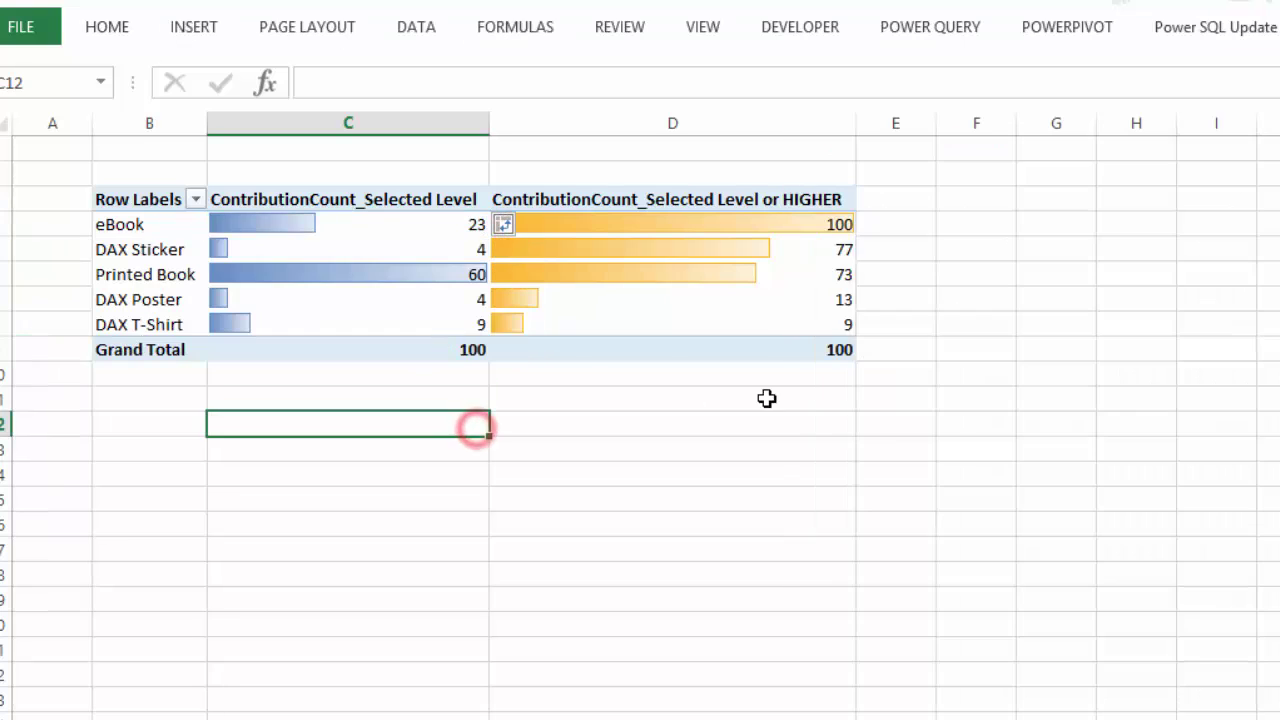
# Open the ContributionCount_Selected Level or HIGHER calculated field and examine the FILTER function and its ALL ( Perk ) argument.
pyautogui.click(640, 301)
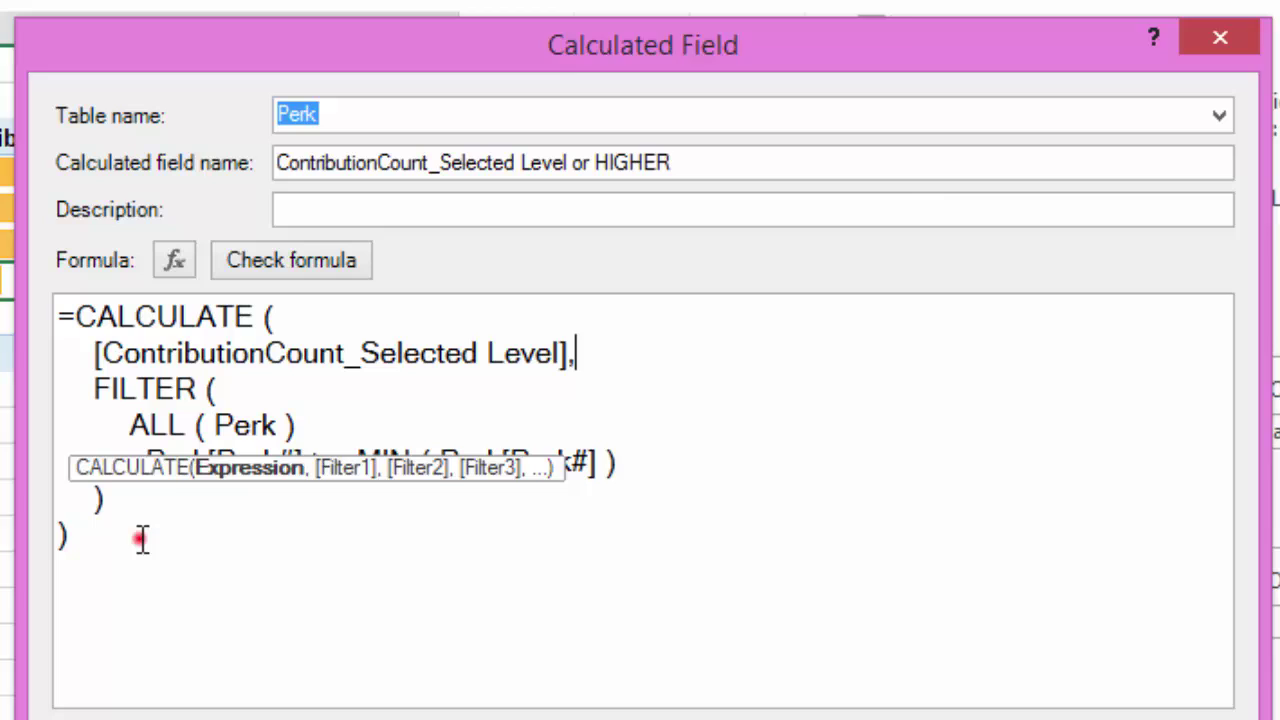
pyautogui.click(142, 540)
pyautogui.moveTo(92, 392); pyautogui.dragTo(218, 480)
pyautogui.click(133, 427)
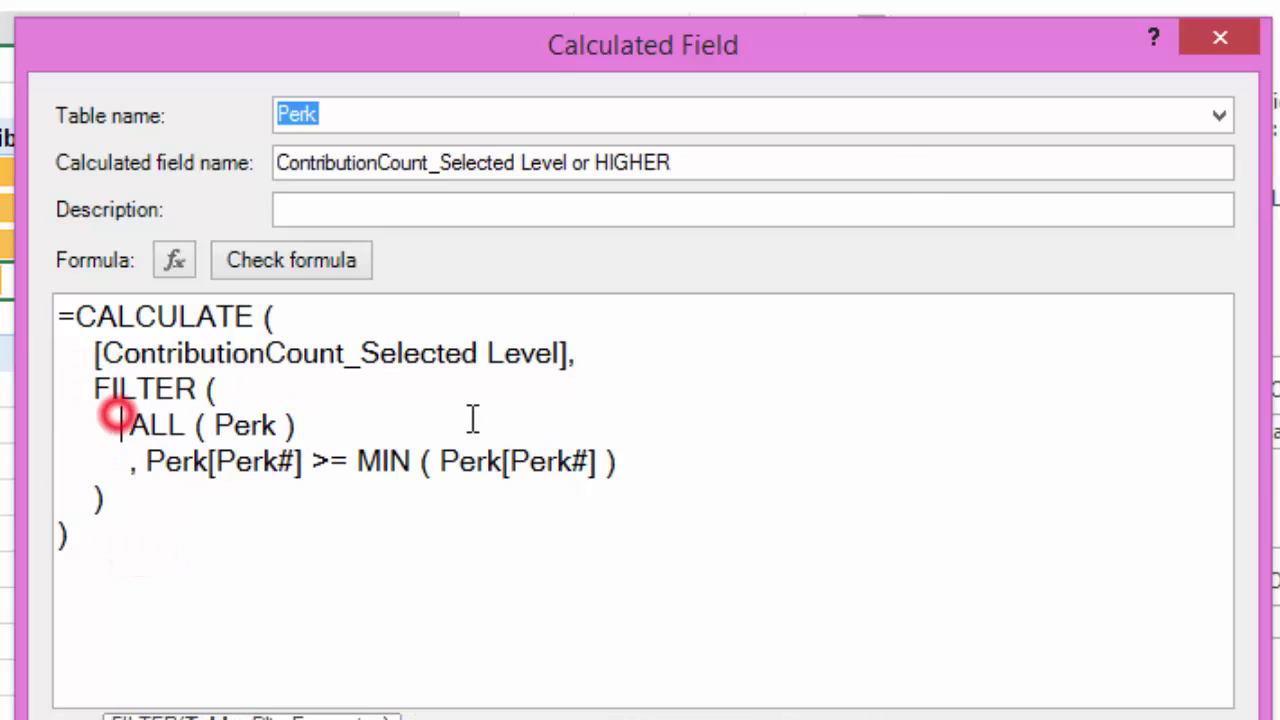
pyautogui.keyDown('shift'); pyautogui.click(319, 430); pyautogui.keyUp('shift')
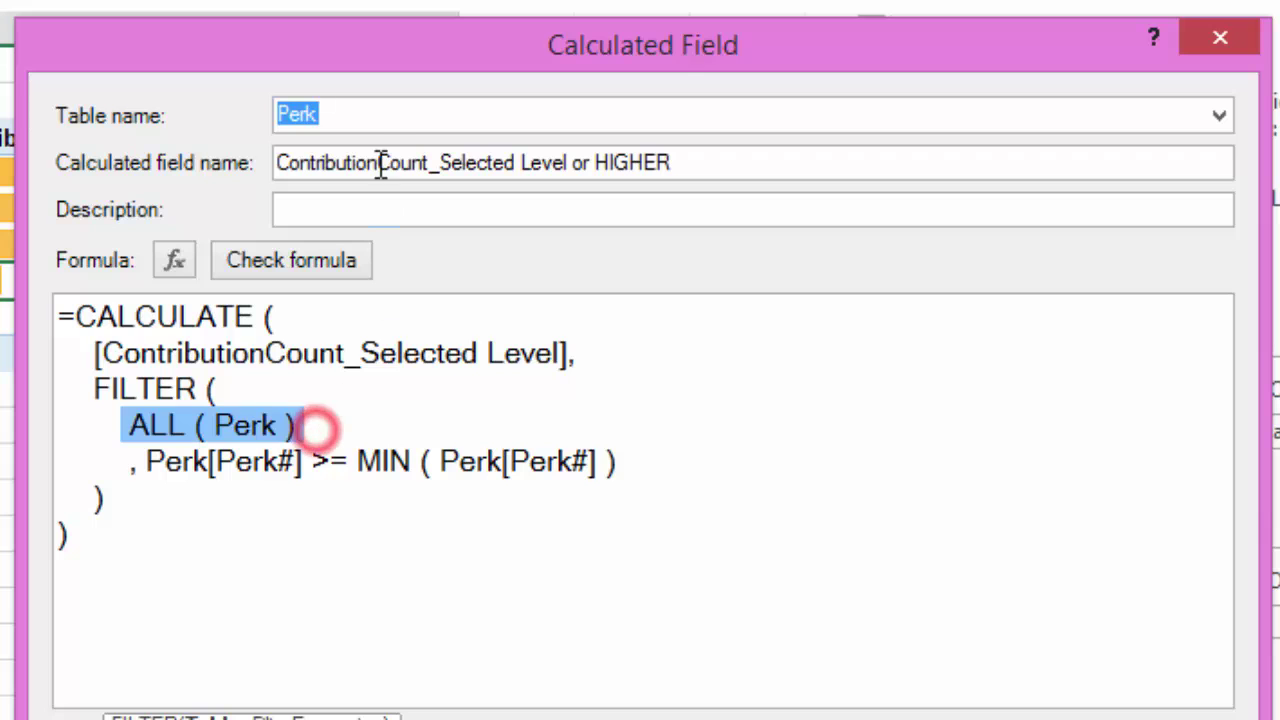
pyautogui.moveTo(388, 60); pyautogui.dragTo(673, 6)
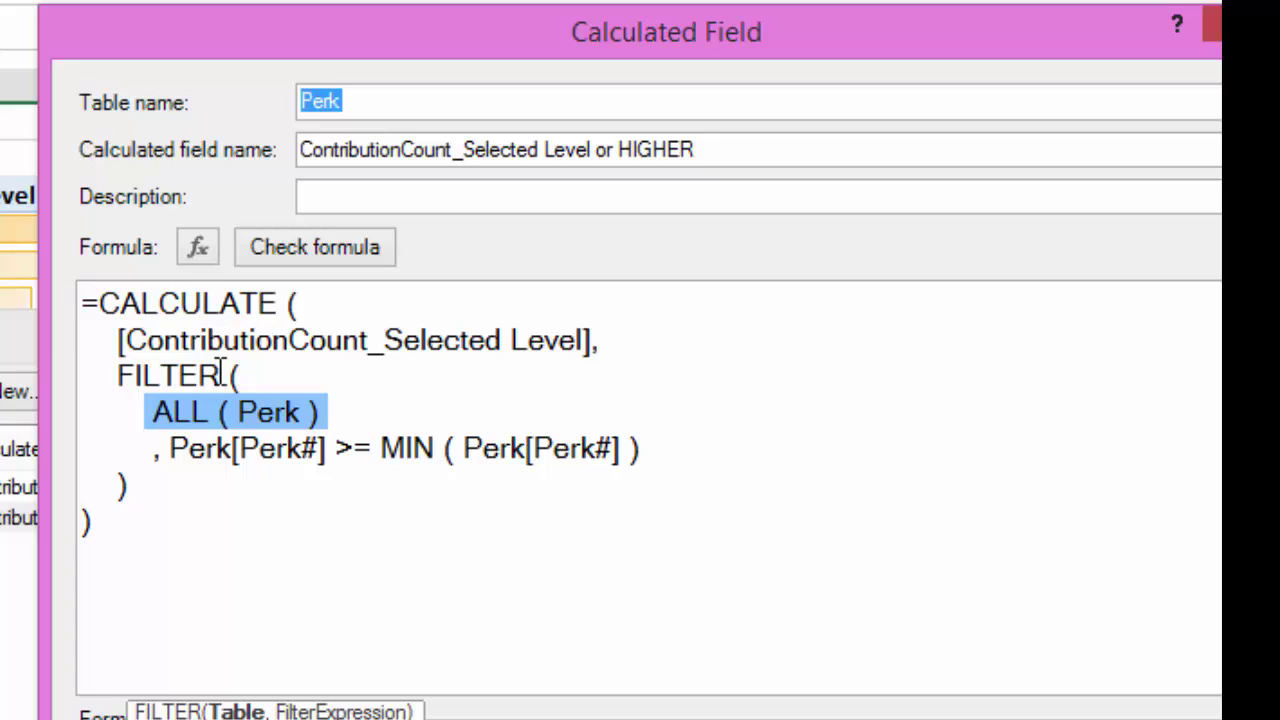
# Examine the filter condition Perk[Perk#] >= MIN ( Perk[Perk#] ) in the CALCULATE formula alongside the PivotTable.
pyautogui.click(154, 448)
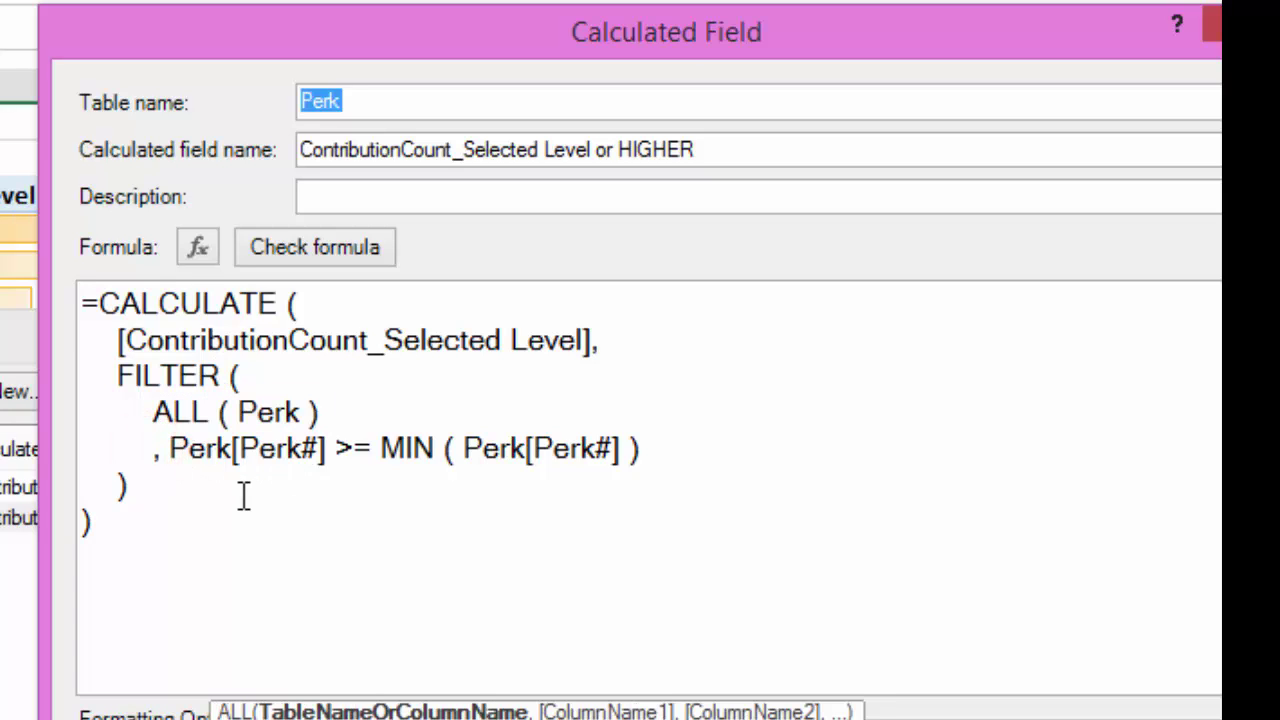
pyautogui.hotkey('shift', 'End')
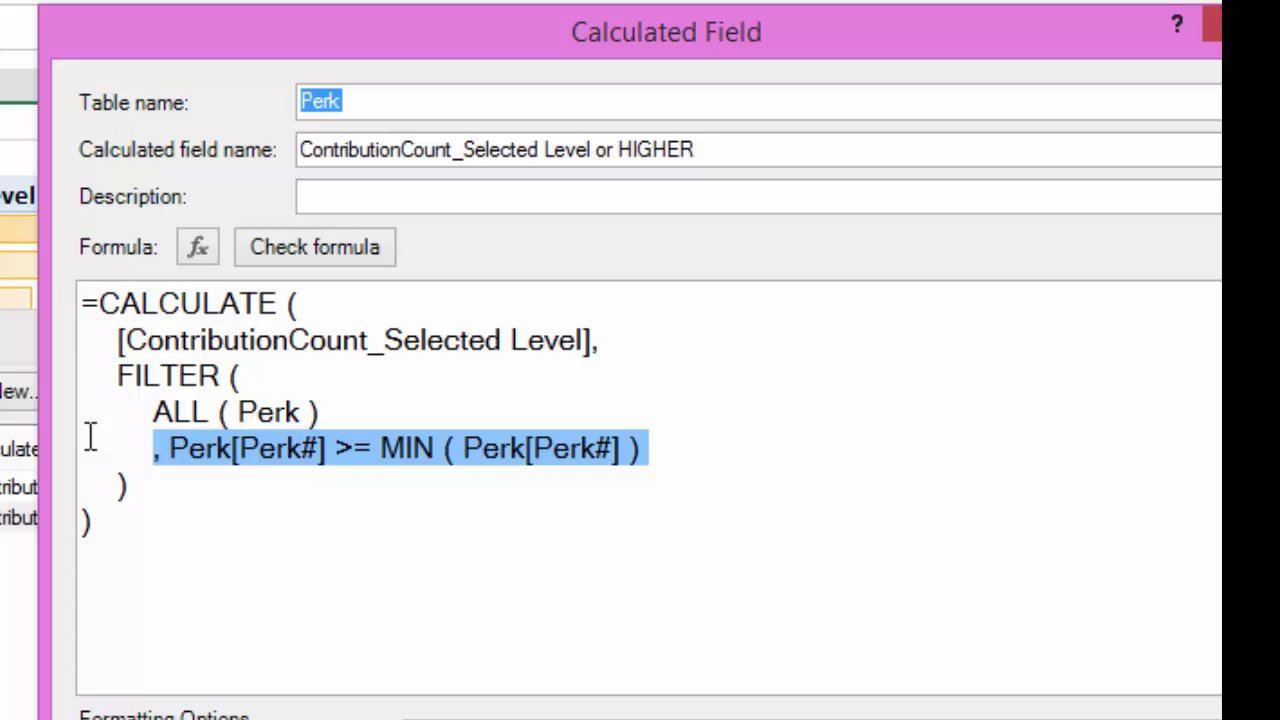
pyautogui.click(153, 450)
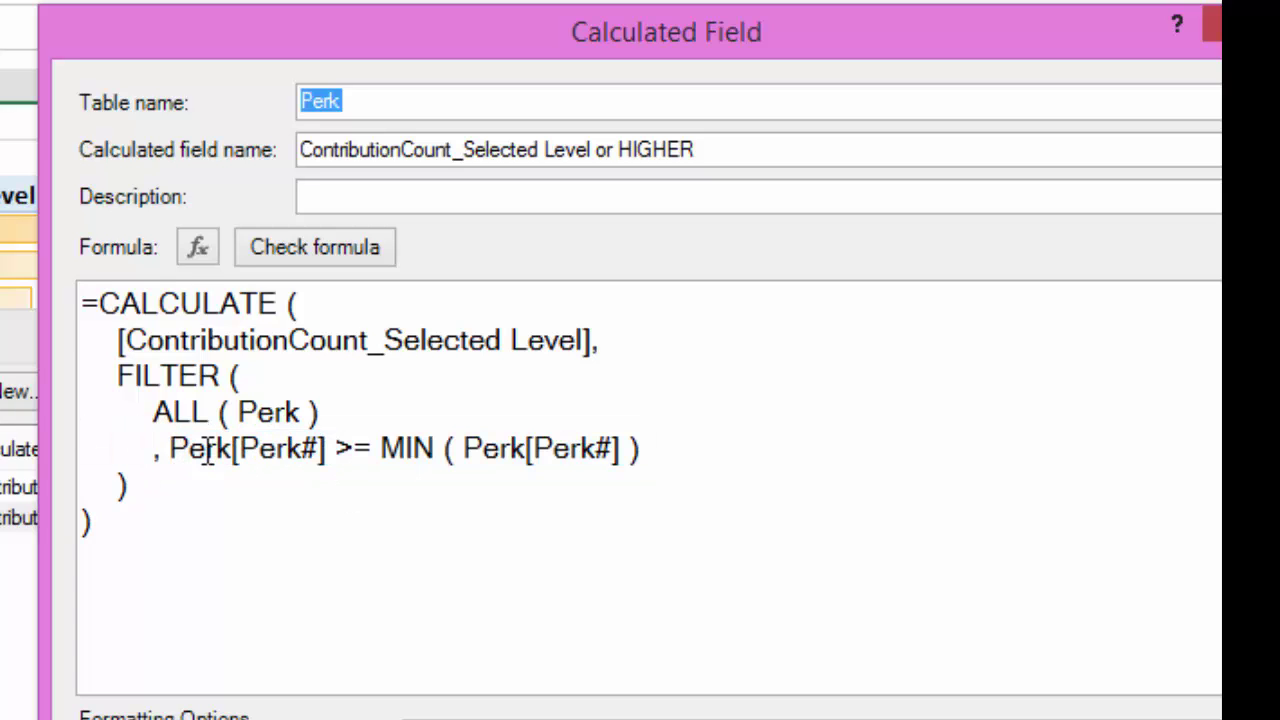
pyautogui.moveTo(155, 411); pyautogui.dragTo(777, 383)
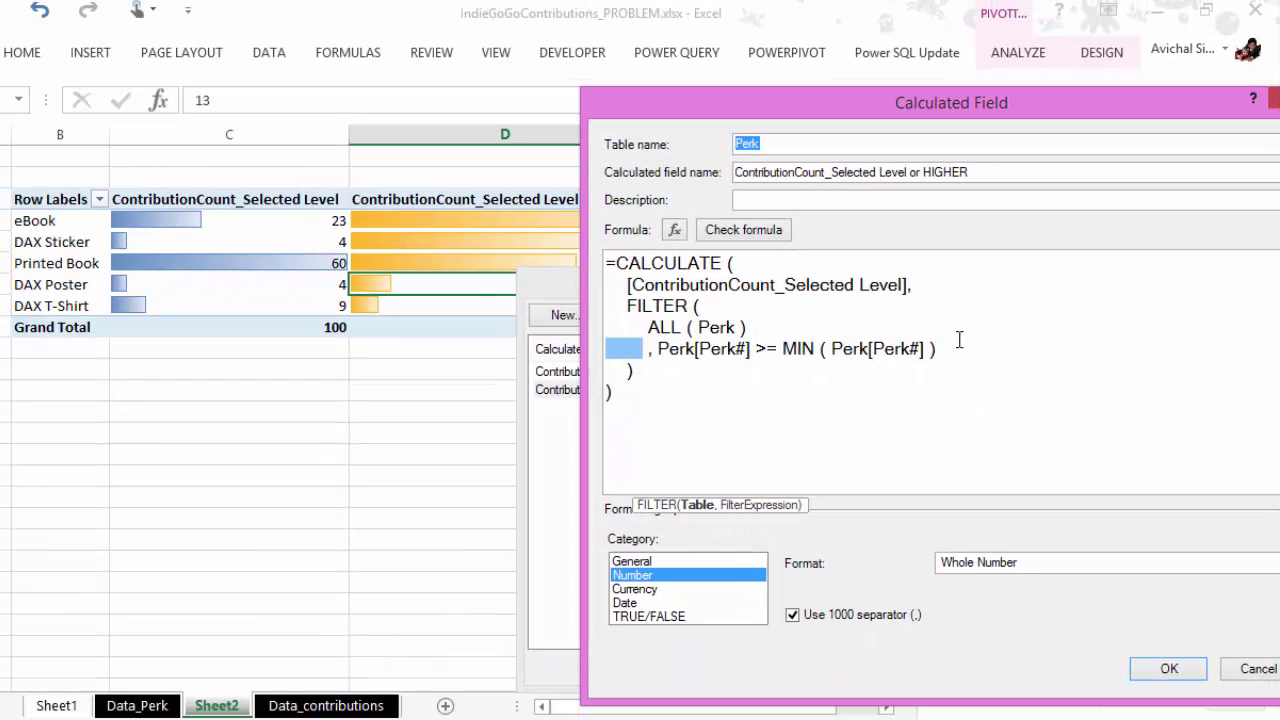
pyautogui.moveTo(958, 340); pyautogui.dragTo(965, 341)
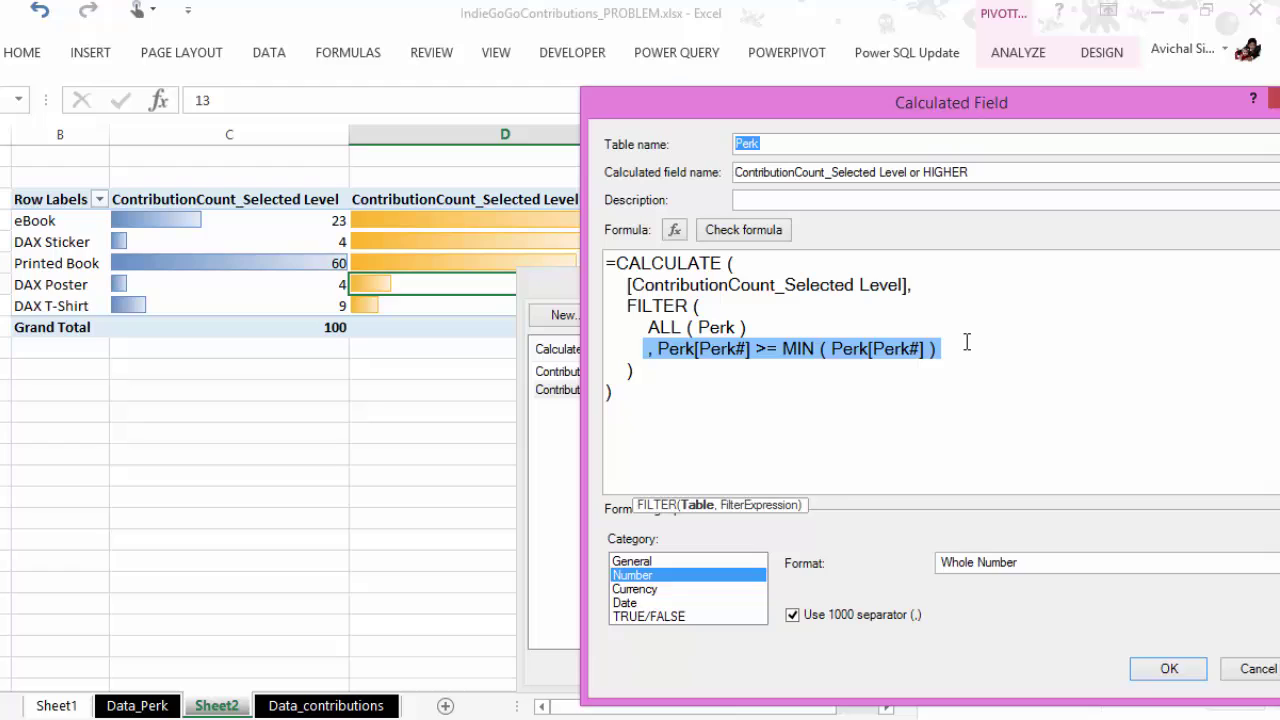